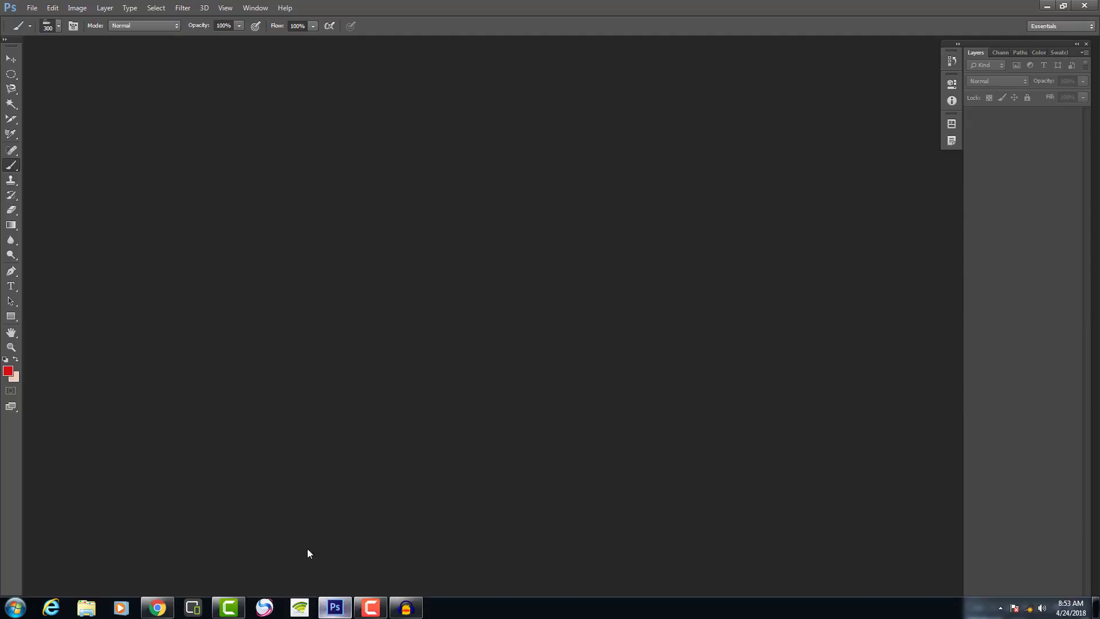
{"action": "left_click", "coordinate": [11, 122]}
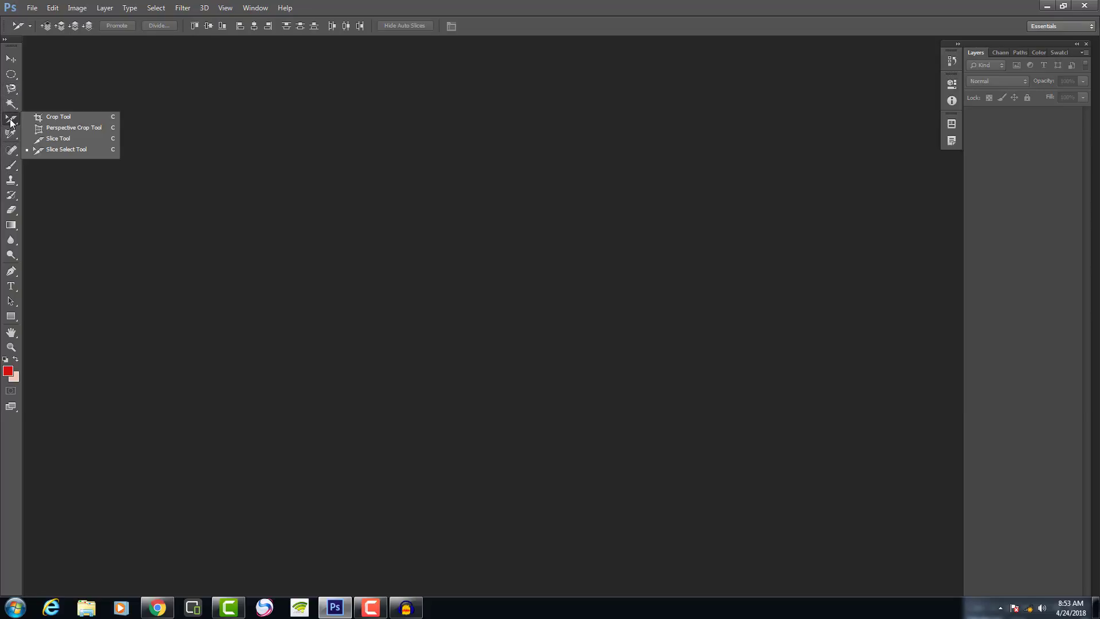
{"action": "left_click", "coordinate": [12, 136]}
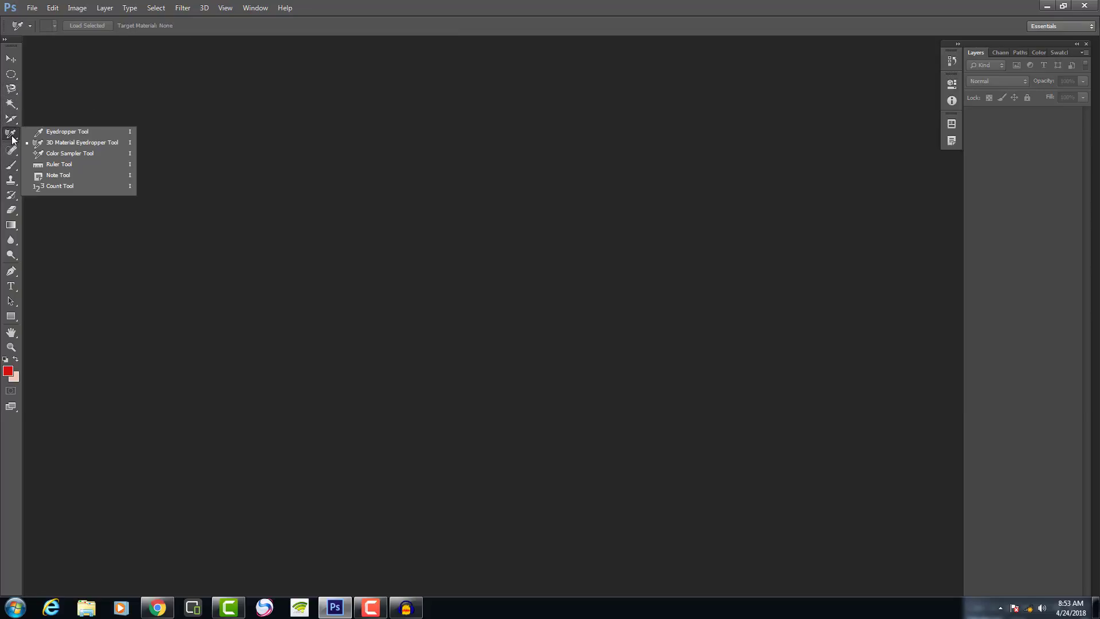
{"action": "left_click", "coordinate": [12, 122]}
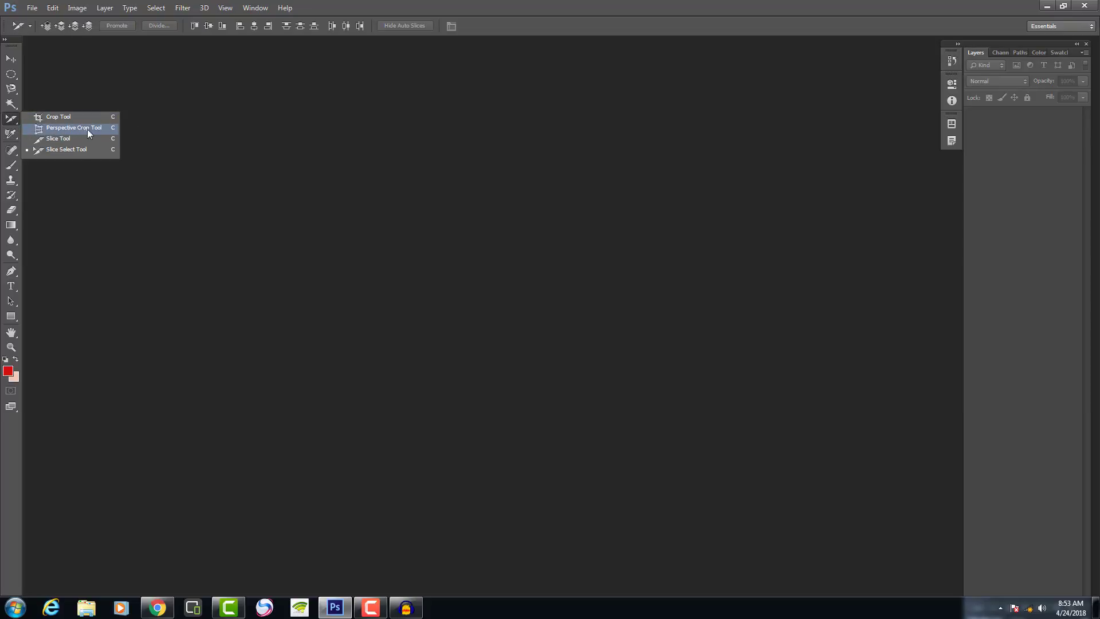
{"action": "left_click", "coordinate": [144, 67]}
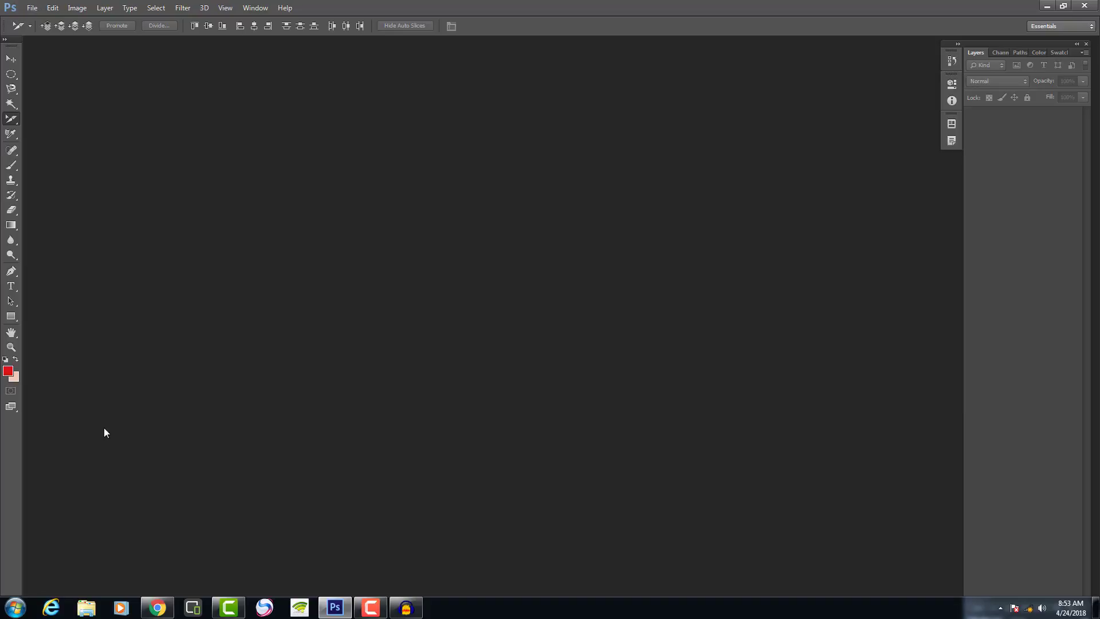
Step: Switch to Chrome to view the No problem technical. tip YouTube channel page, and return to Photoshop
{"action": "mouse_move", "coordinate": [157, 607]}
{"action": "left_click", "coordinate": [158, 541]}
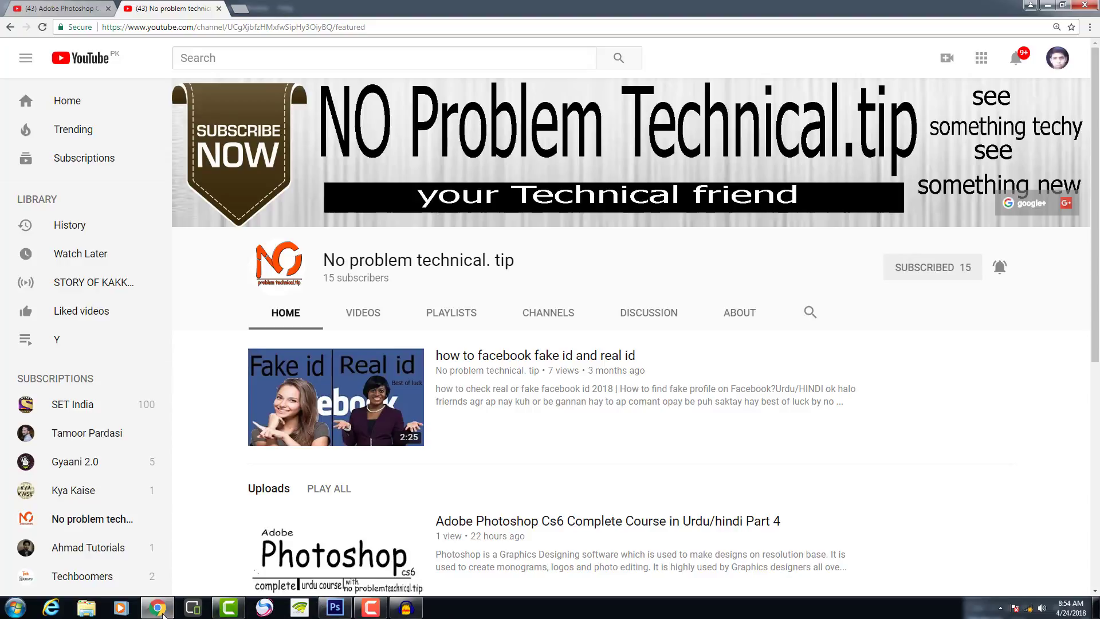
{"action": "left_click", "coordinate": [335, 608]}
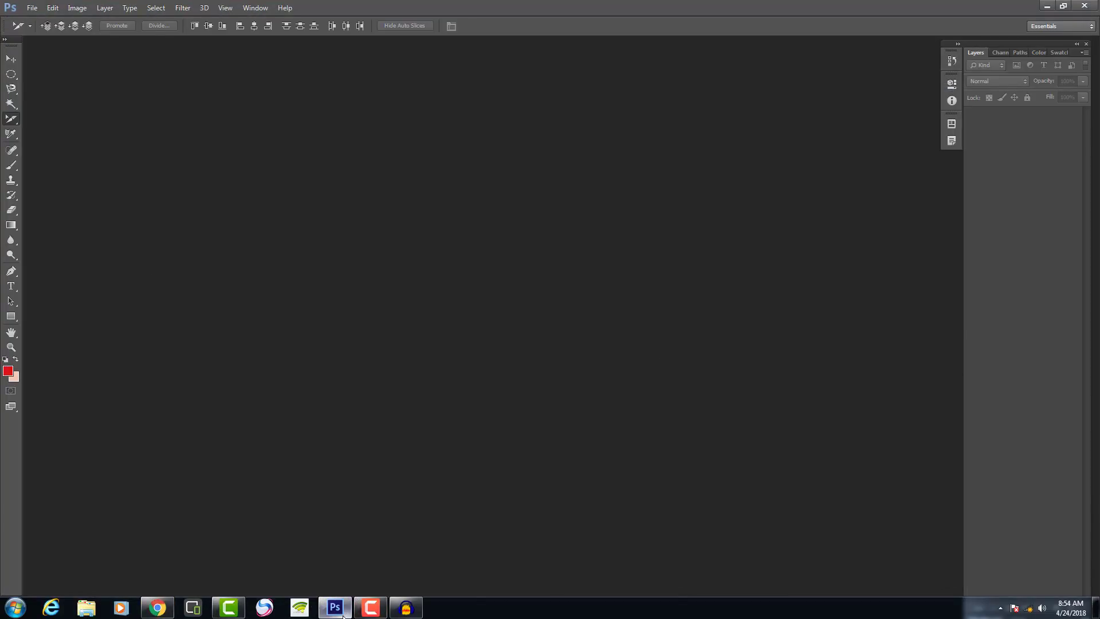
Step: Open the image sick-woman-at-work.jpg from the Desktop
{"action": "left_click", "coordinate": [27, 8]}
{"action": "left_click", "coordinate": [44, 31]}
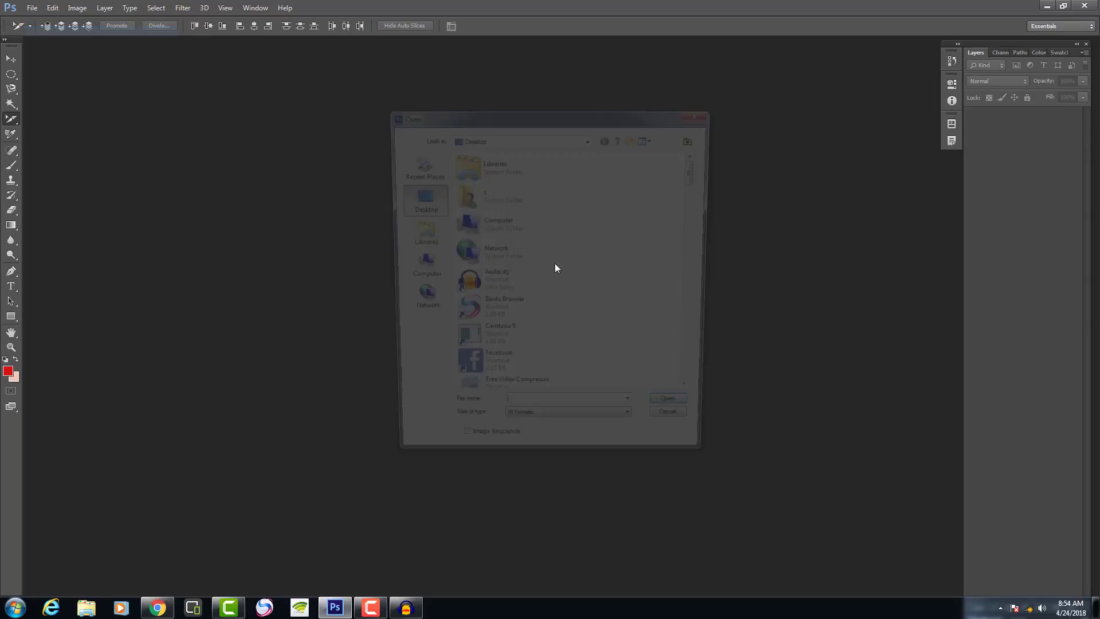
{"action": "scroll", "coordinate": [691, 253], "scroll_direction": "down", "scroll_amount": 5}
{"action": "scroll", "coordinate": [691, 253], "scroll_direction": "down", "scroll_amount": 10}
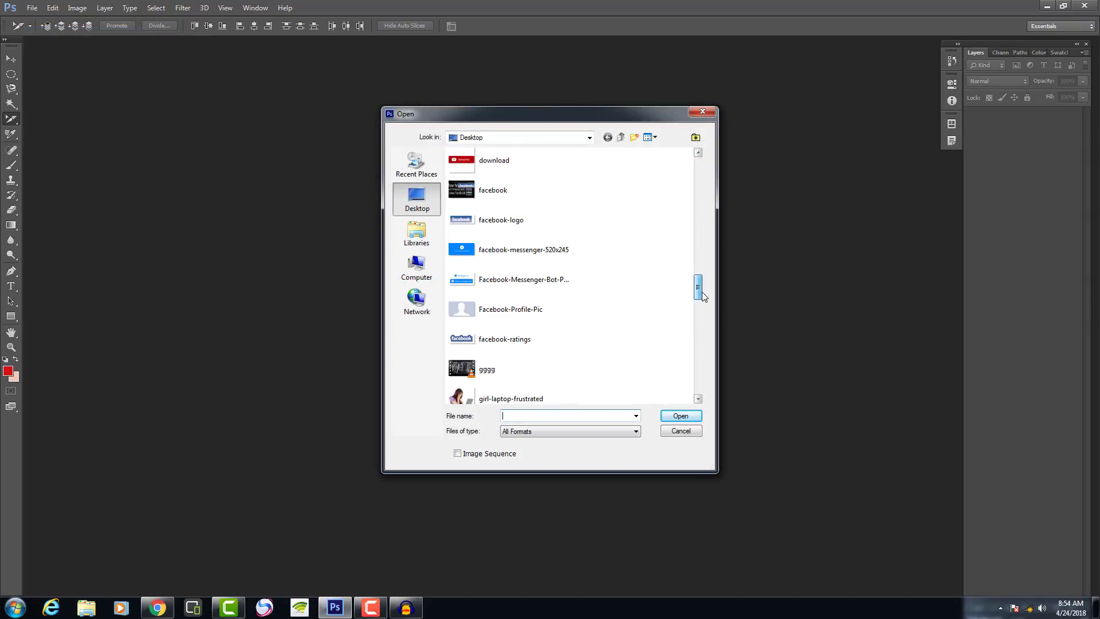
{"action": "scroll", "coordinate": [721, 344], "scroll_direction": "down", "scroll_amount": 4}
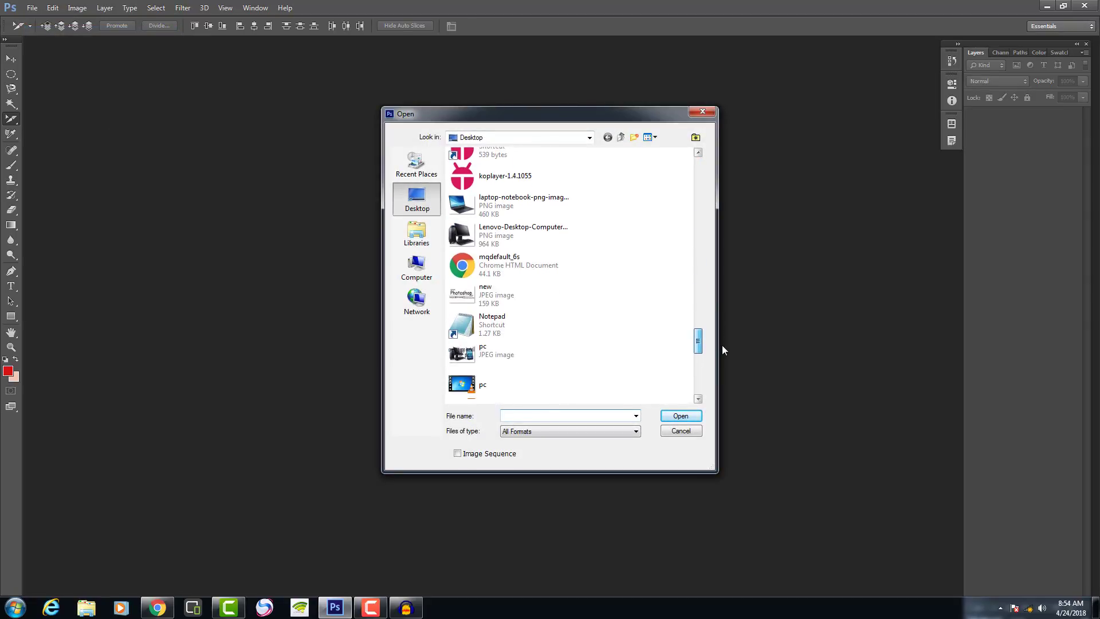
{"action": "double_click", "coordinate": [544, 319]}
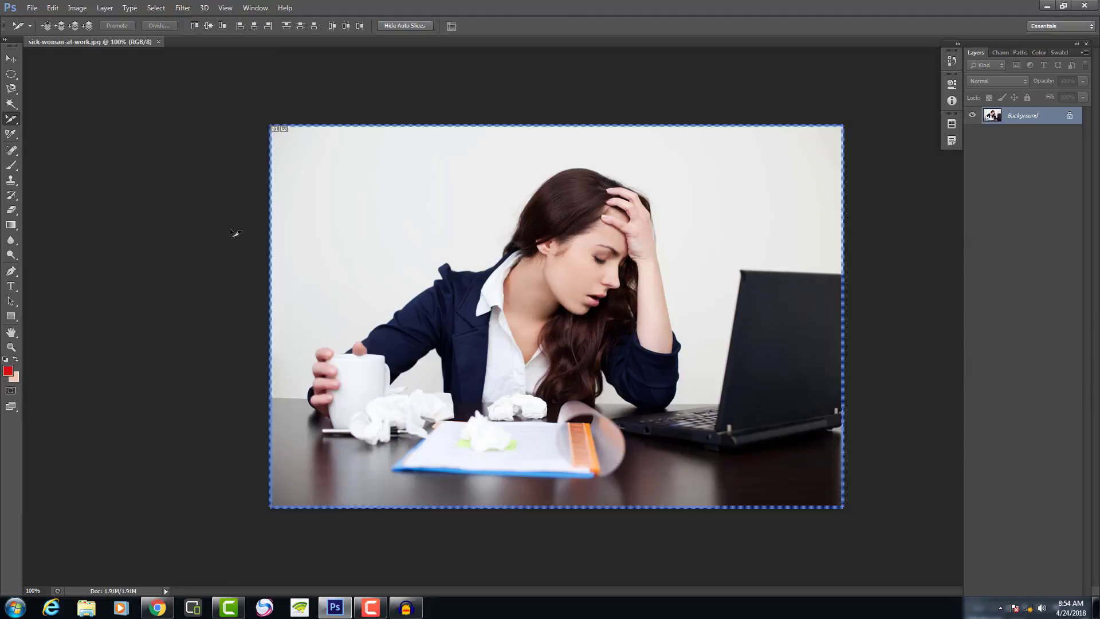
Step: Activate the Move tool and convert the locked Background into a regular layer named Layer 0
{"action": "key", "text": "v"}
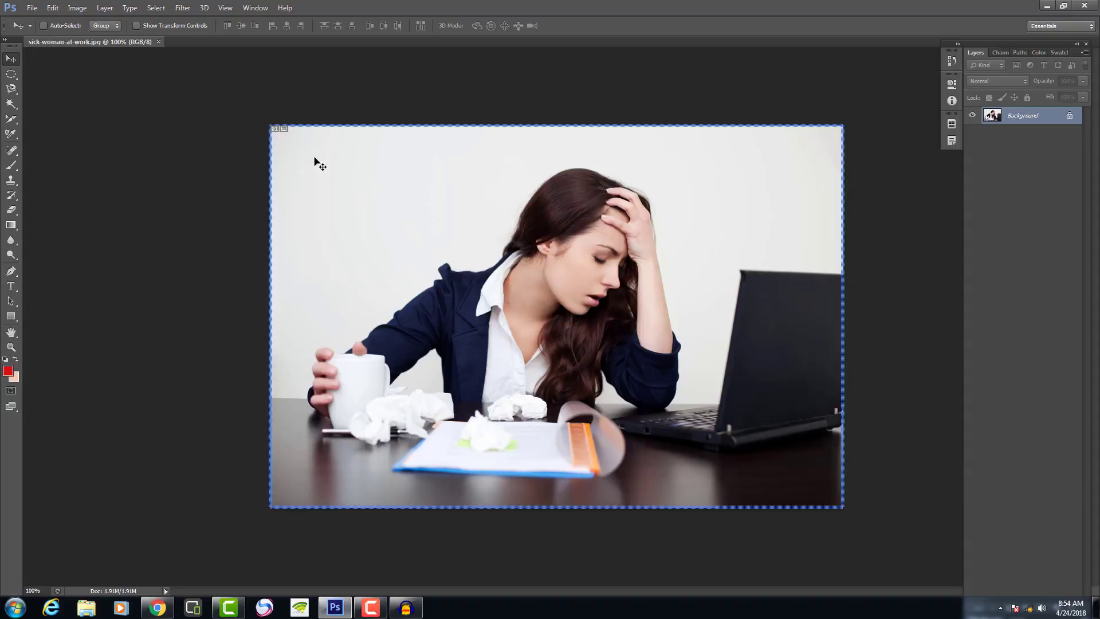
{"action": "left_click", "coordinate": [294, 170]}
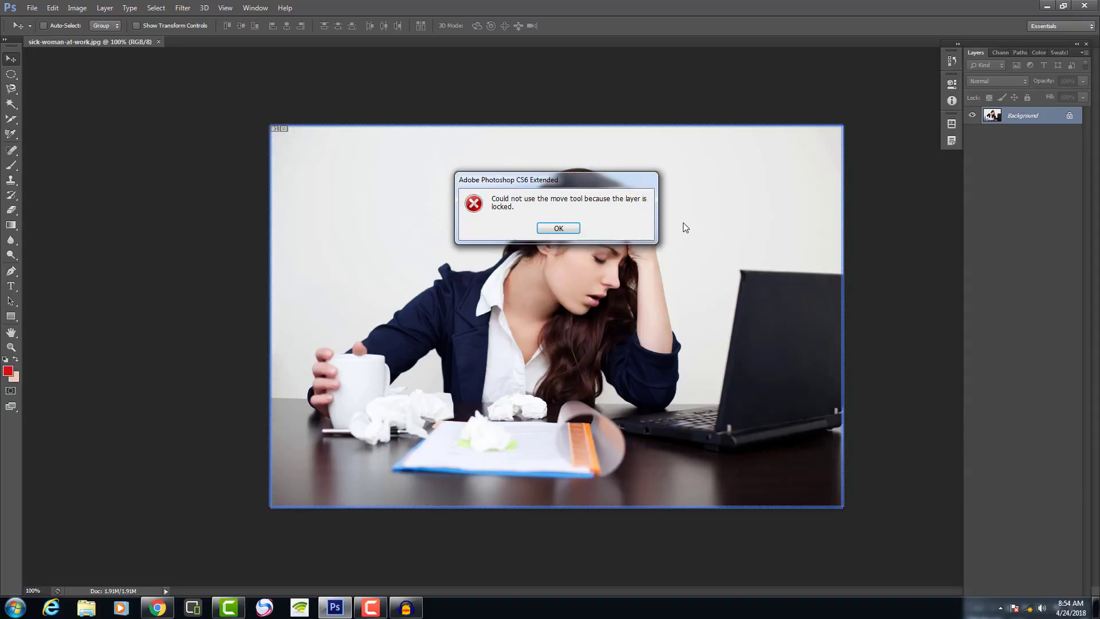
{"action": "left_click", "coordinate": [553, 229]}
{"action": "double_click", "coordinate": [1048, 119]}
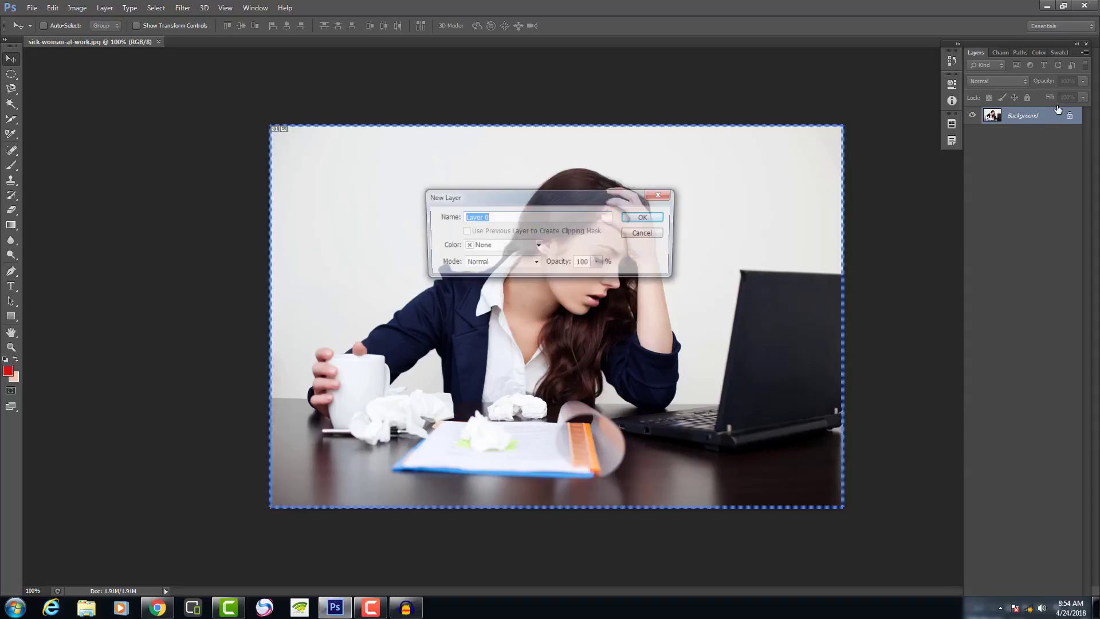
{"action": "left_click", "coordinate": [647, 216]}
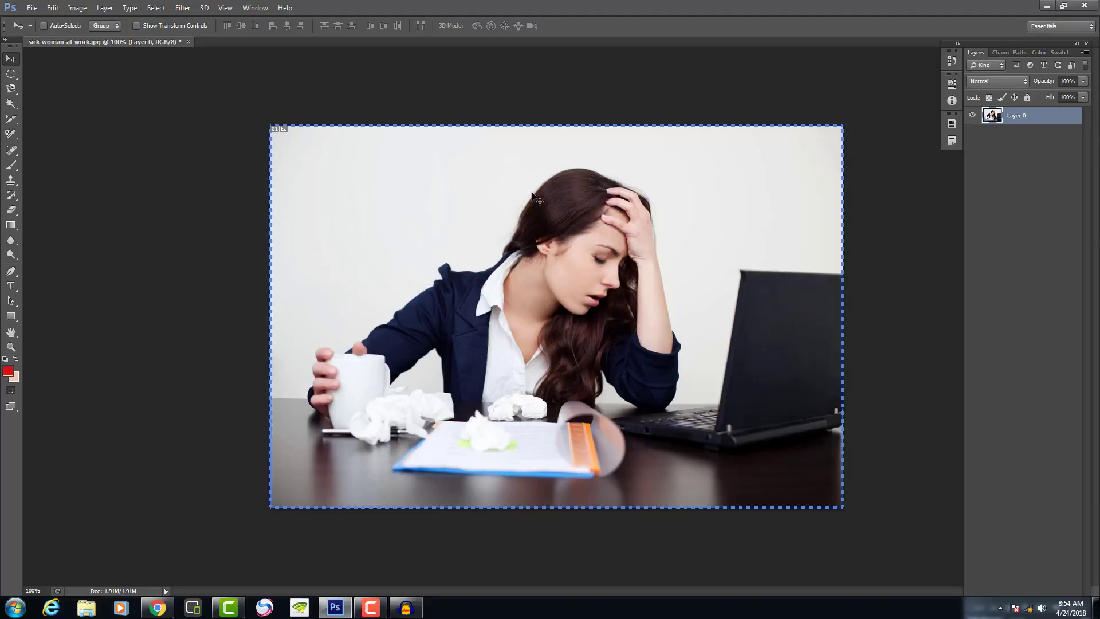
Step: Sample the light wall behind the woman as the background colour with the Eyedropper Tool
{"action": "left_click", "coordinate": [11, 122]}
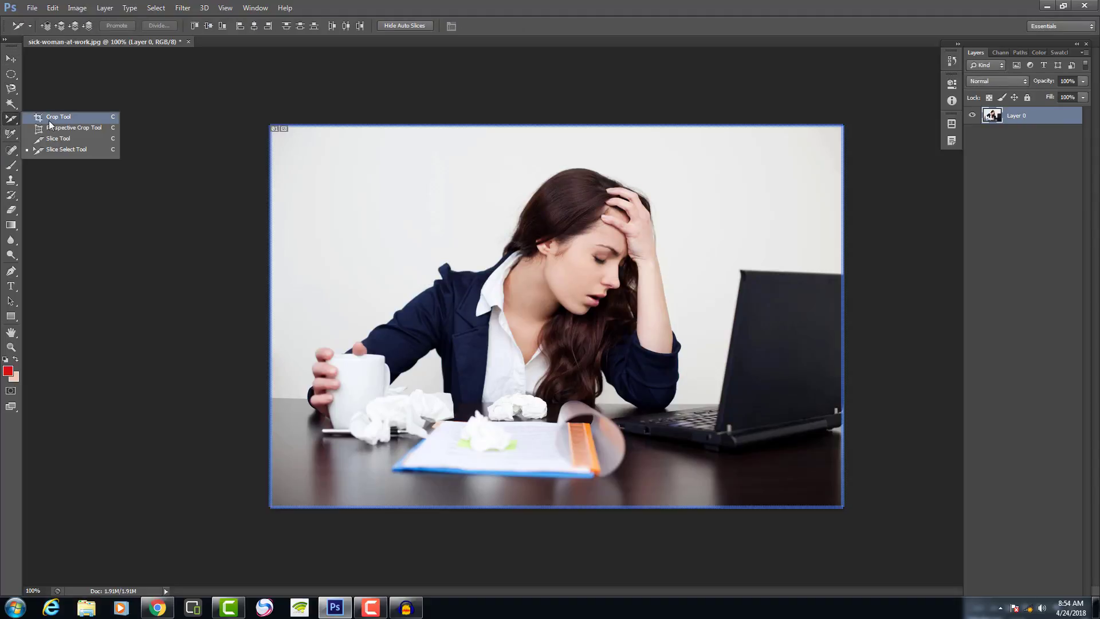
{"action": "left_click", "coordinate": [90, 167]}
{"action": "left_click", "coordinate": [17, 136]}
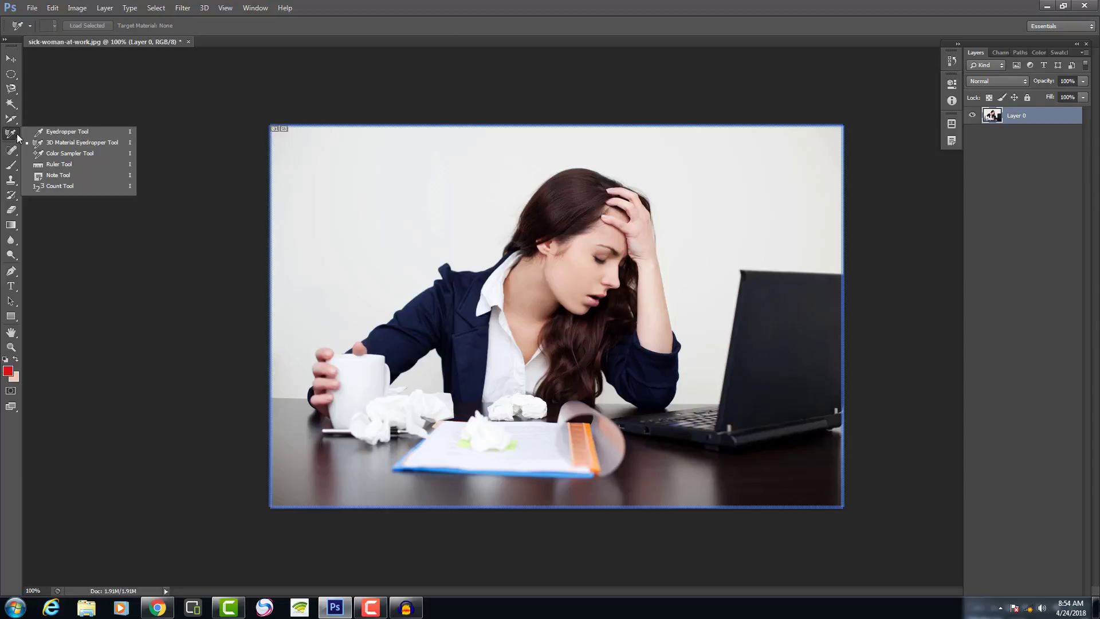
{"action": "left_click", "coordinate": [77, 136]}
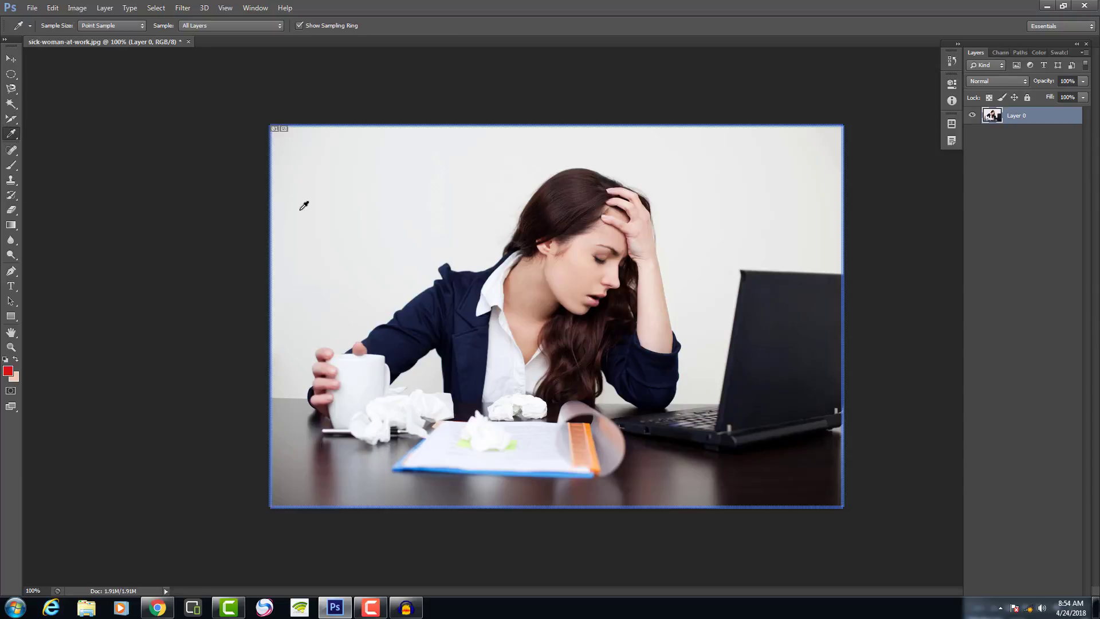
{"action": "left_click", "coordinate": [440, 205], "text": "alt"}
Step: Set the foreground colour to light grey ededed by sampling the wall through the Color Picker, and activate the Brush tool
{"action": "left_click", "coordinate": [12, 166]}
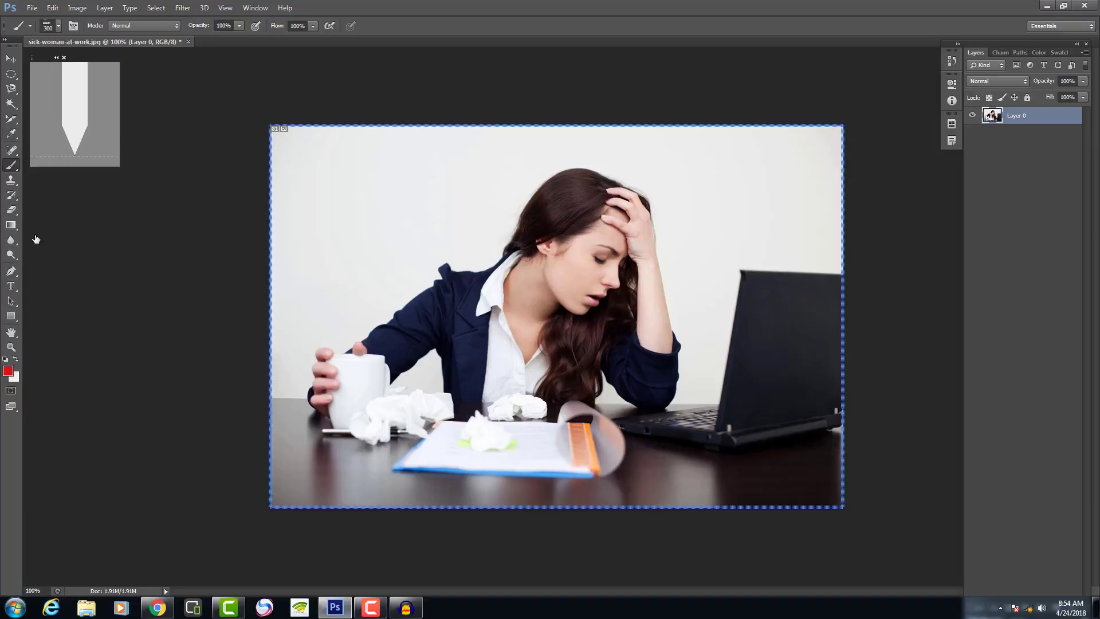
{"action": "left_click", "coordinate": [8, 371]}
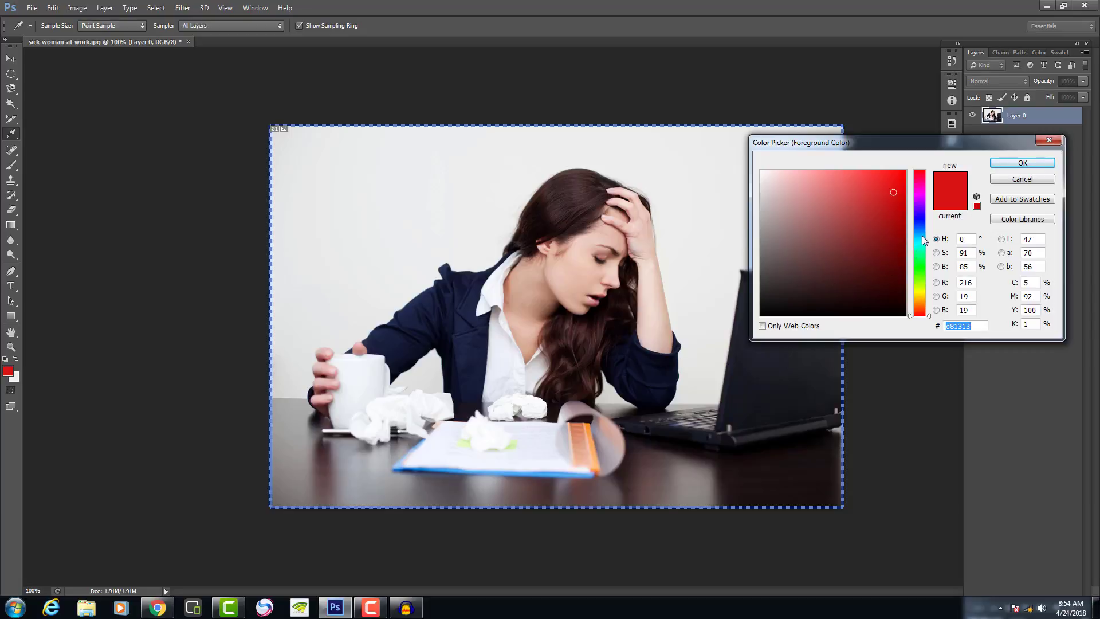
{"action": "left_click", "coordinate": [923, 236]}
{"action": "left_click", "coordinate": [924, 224]}
{"action": "left_click", "coordinate": [671, 237]}
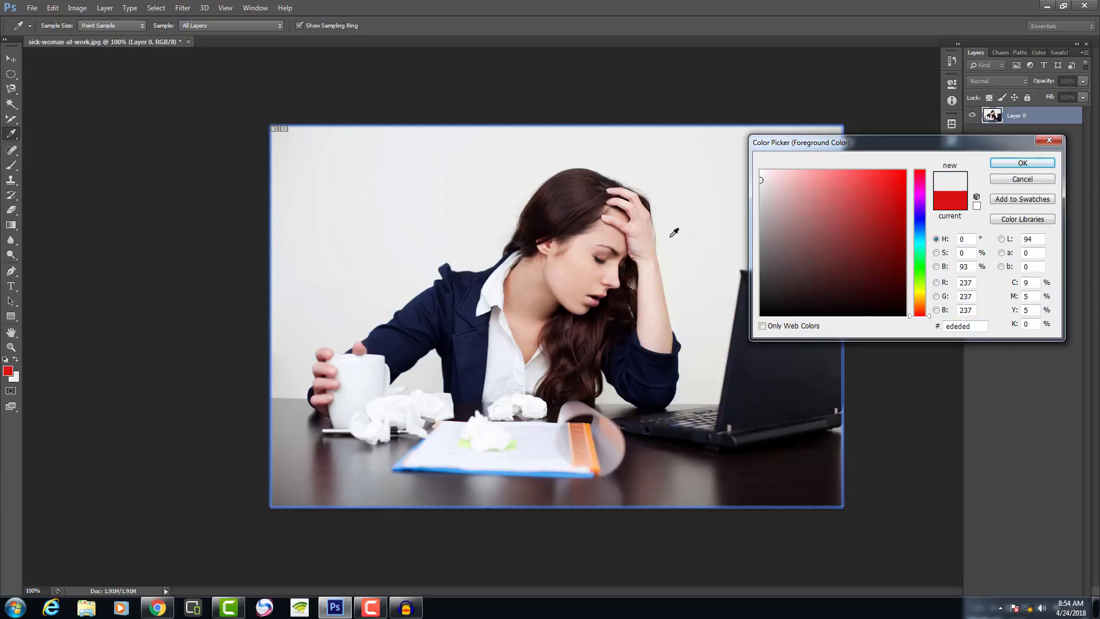
{"action": "left_click", "coordinate": [922, 220]}
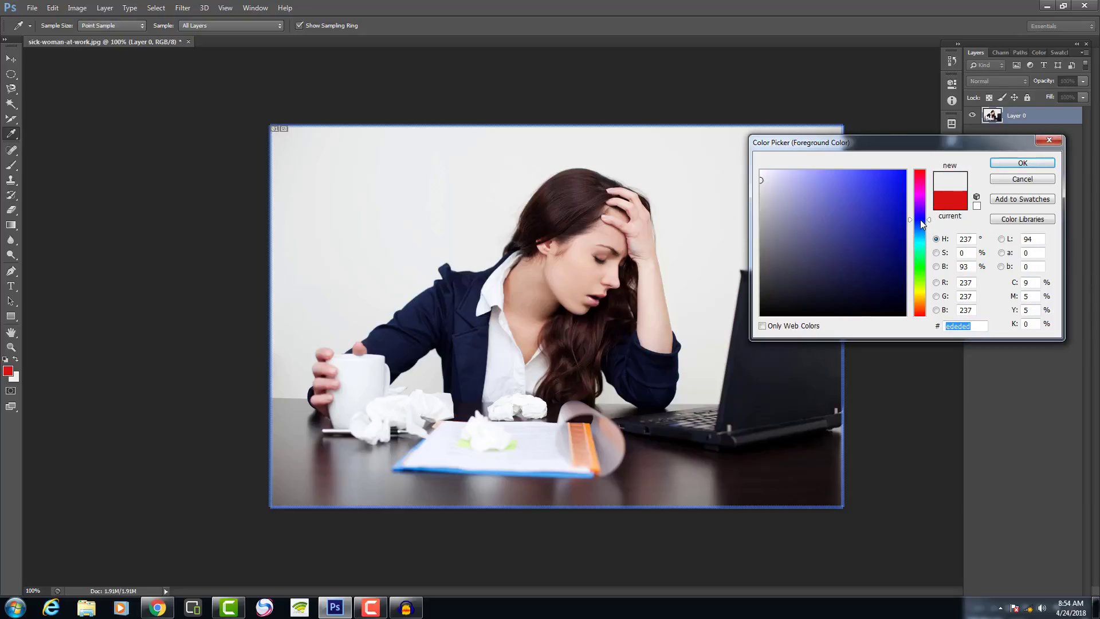
{"action": "left_click", "coordinate": [1013, 165]}
{"action": "key", "text": "b"}
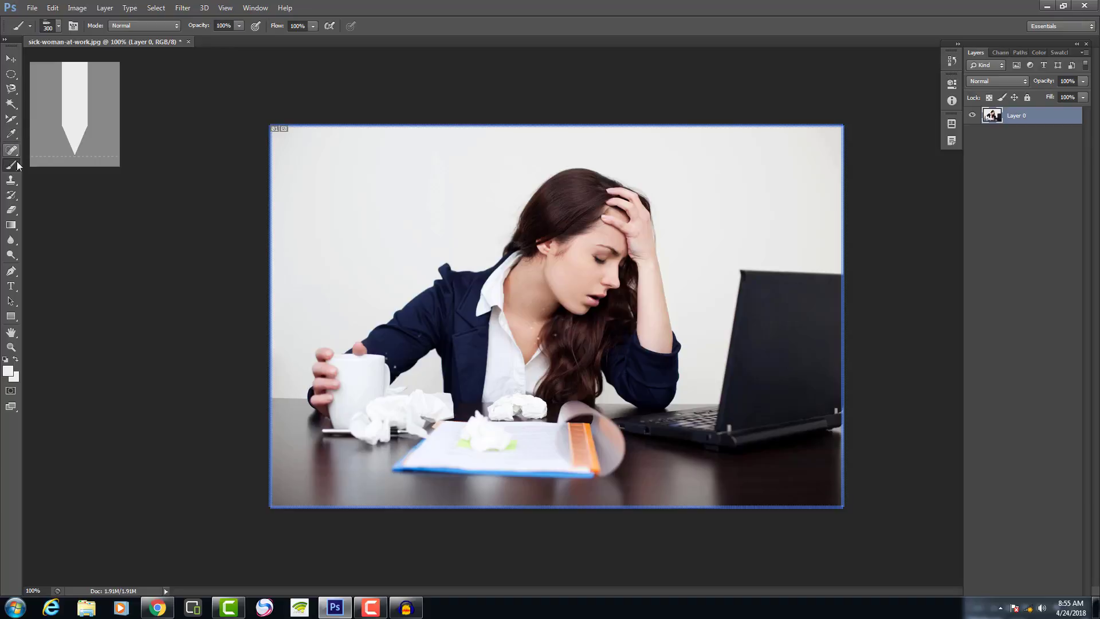
Step: Sample colours with the Eyedropper Tool from the jacket, shirt, face, hair, laptop, folder and mug, ending with a skin tone as background colour
{"action": "left_click", "coordinate": [11, 134]}
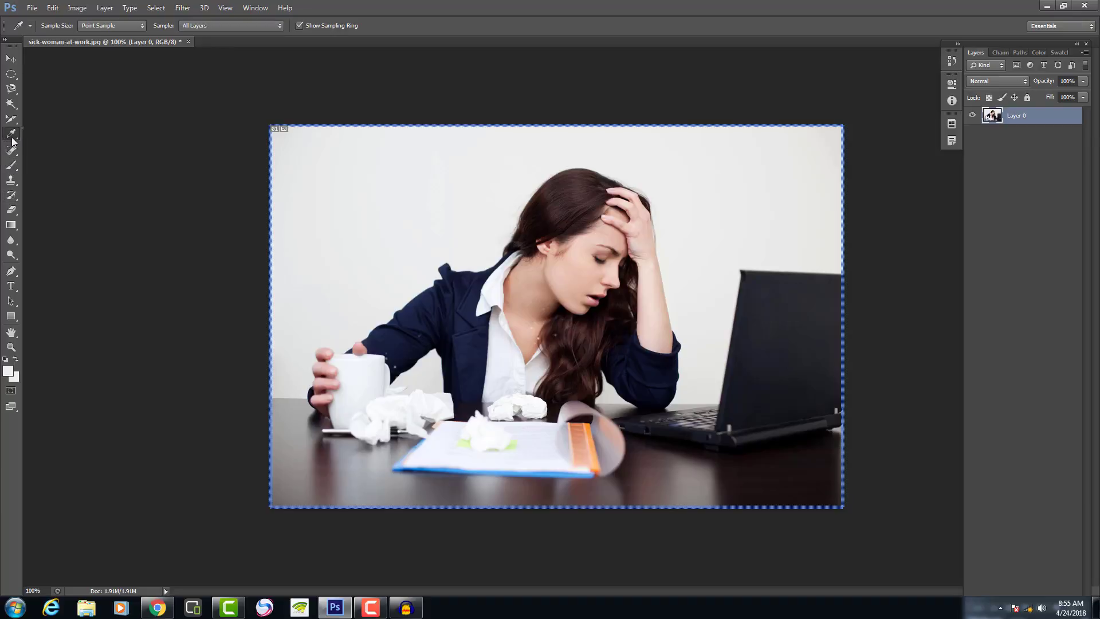
{"action": "left_click", "coordinate": [474, 285]}
{"action": "left_click", "coordinate": [502, 329], "text": "alt"}
{"action": "left_click", "coordinate": [565, 275], "text": "alt"}
{"action": "left_click", "coordinate": [582, 198], "text": "alt"}
{"action": "left_click", "coordinate": [792, 362], "text": "alt"}
{"action": "left_click", "coordinate": [516, 443], "text": "alt"}
{"action": "left_click", "coordinate": [344, 427], "text": "alt"}
{"action": "left_click", "coordinate": [370, 380], "text": "alt"}
{"action": "left_click_drag", "start_coordinate": [663, 237], "coordinate": [560, 297]}
Step: Zoom the photo in to 200% around the woman's neck and back out to 100%
{"action": "left_click", "coordinate": [11, 347]}
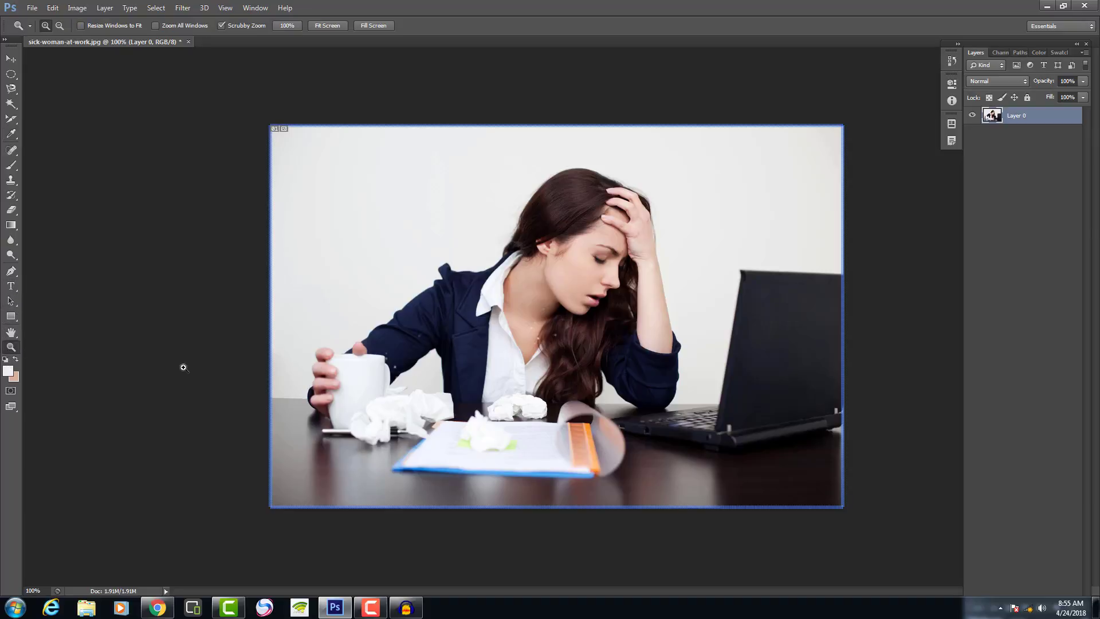
{"action": "left_click", "coordinate": [521, 310]}
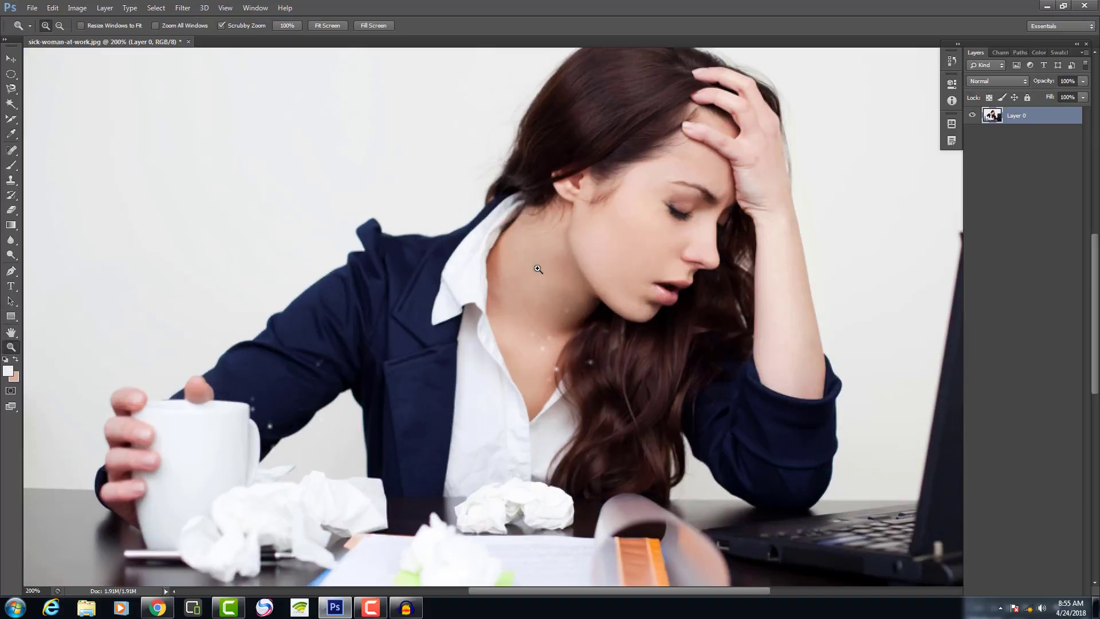
{"action": "right_click", "coordinate": [530, 273]}
{"action": "left_click", "coordinate": [537, 342]}
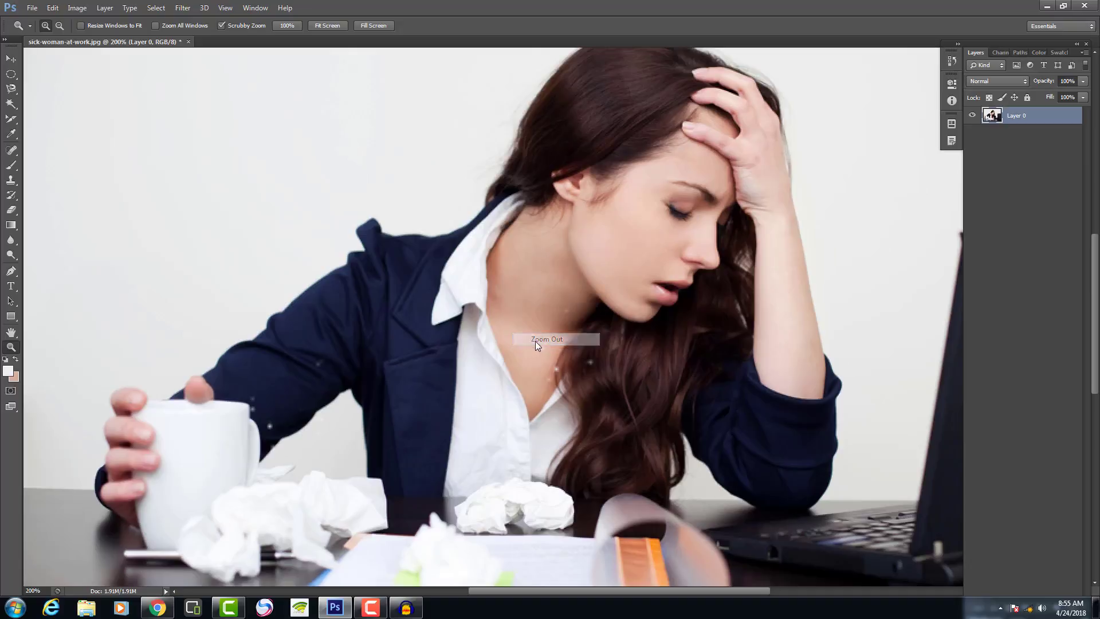
Step: Place colour samplers on the wall, hair, jacket sleeve and laptop screen with the Color Sampler Tool, and try adding a fifth on the folder
{"action": "left_click", "coordinate": [11, 135]}
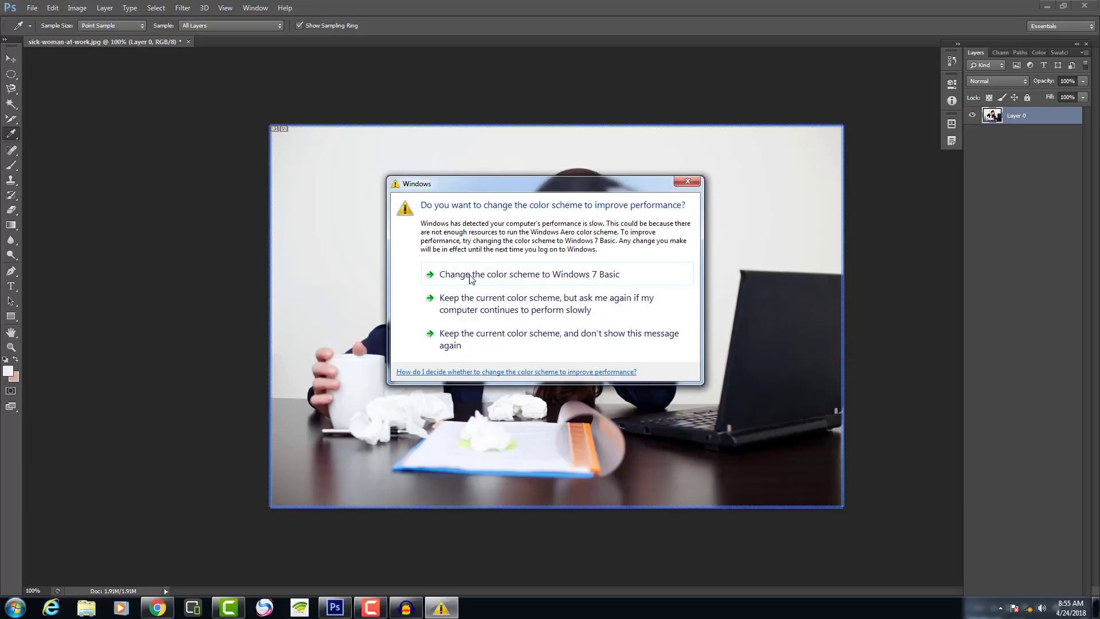
{"action": "left_click", "coordinate": [686, 181]}
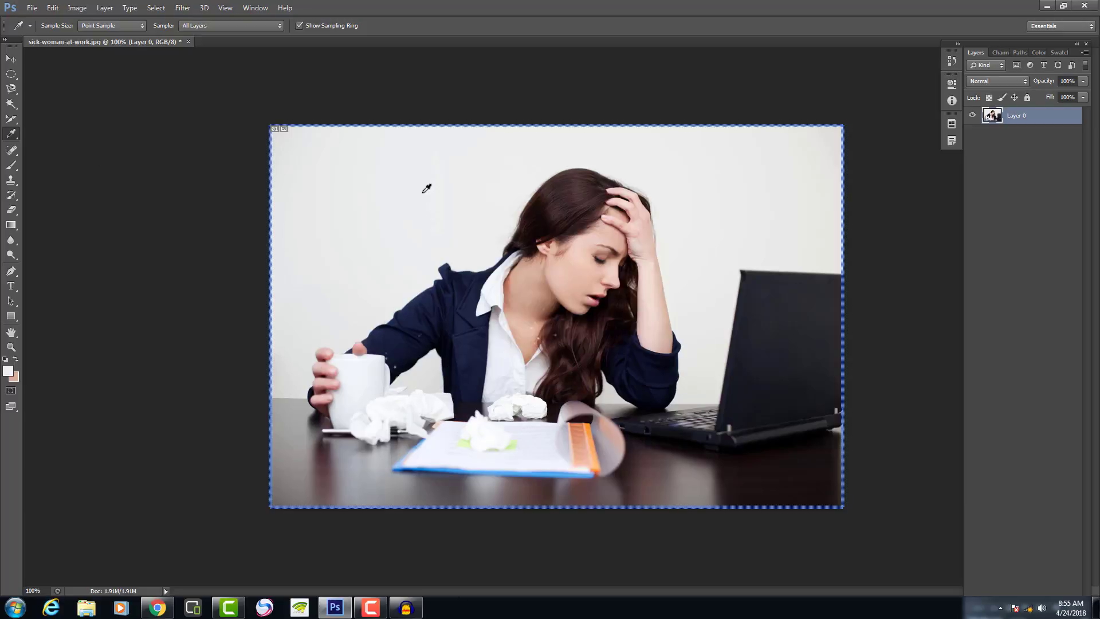
{"action": "right_click", "coordinate": [19, 133]}
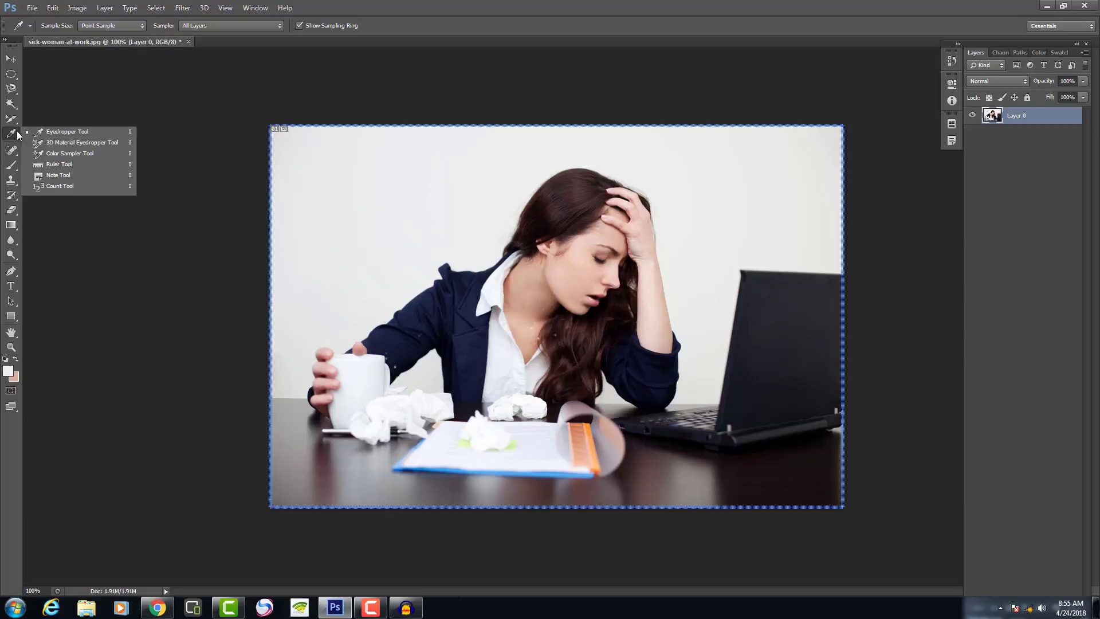
{"action": "left_click", "coordinate": [75, 154]}
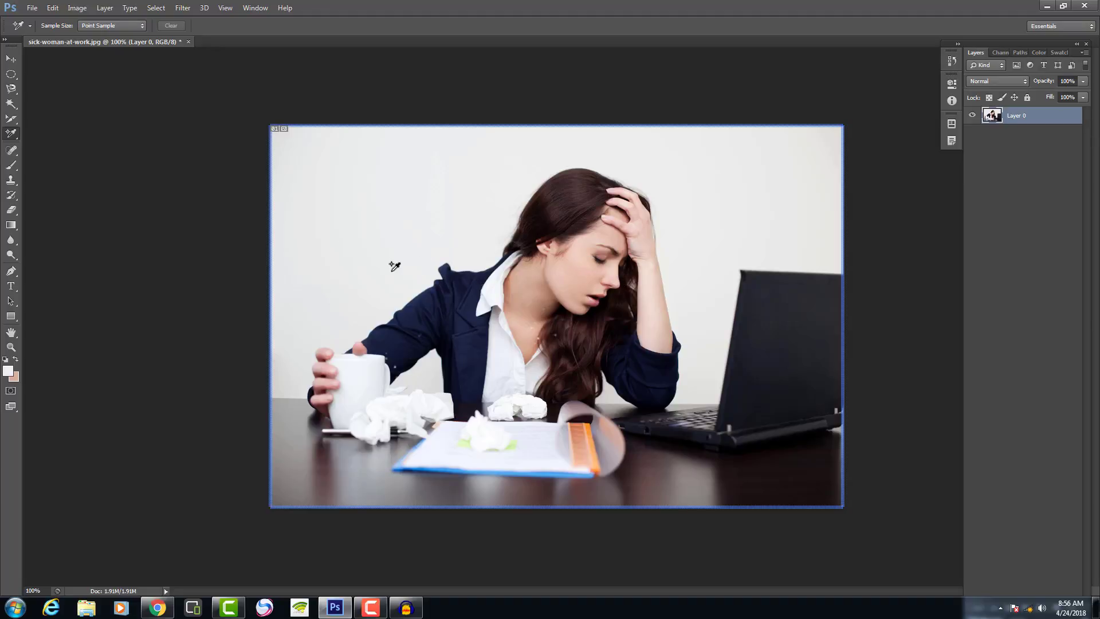
{"action": "left_click", "coordinate": [390, 232]}
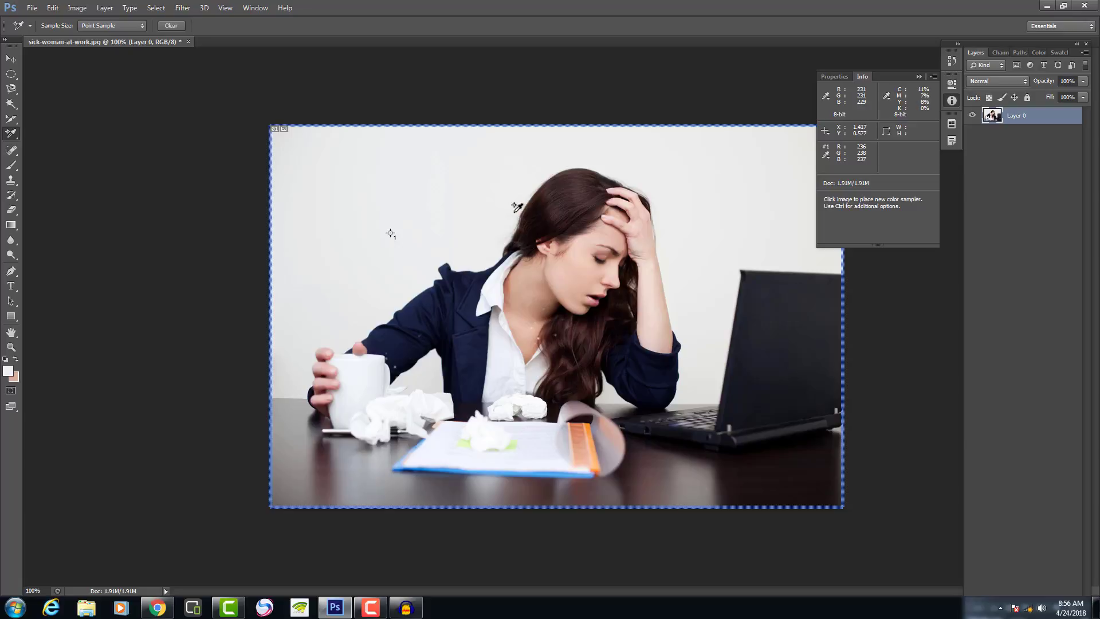
{"action": "left_click", "coordinate": [564, 211]}
{"action": "left_click", "coordinate": [411, 347]}
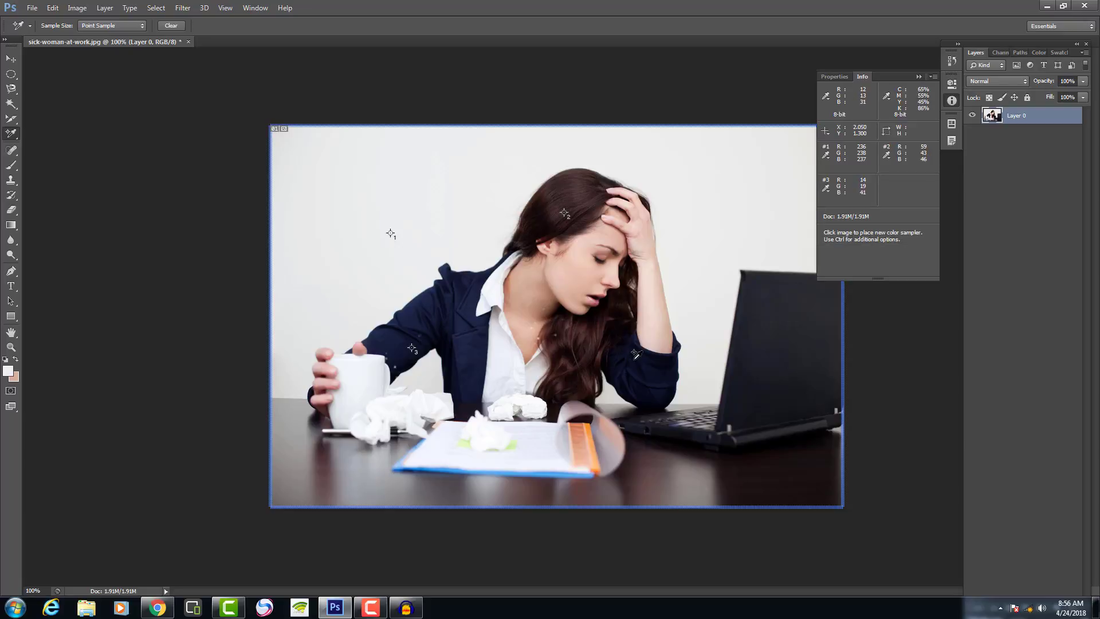
{"action": "left_click", "coordinate": [753, 383]}
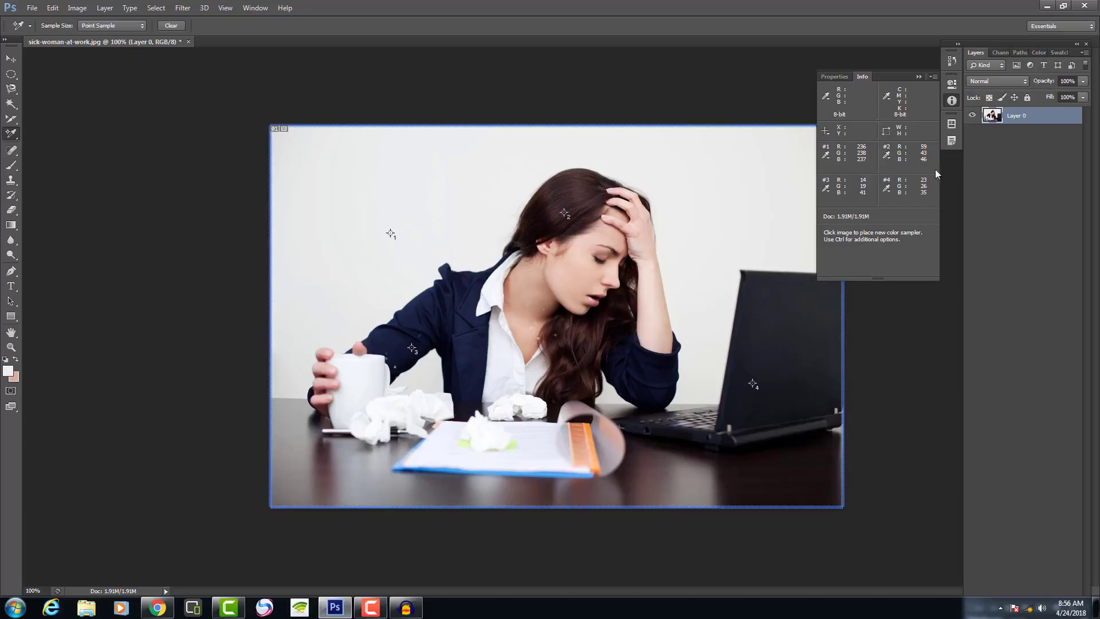
{"action": "left_click", "coordinate": [549, 438]}
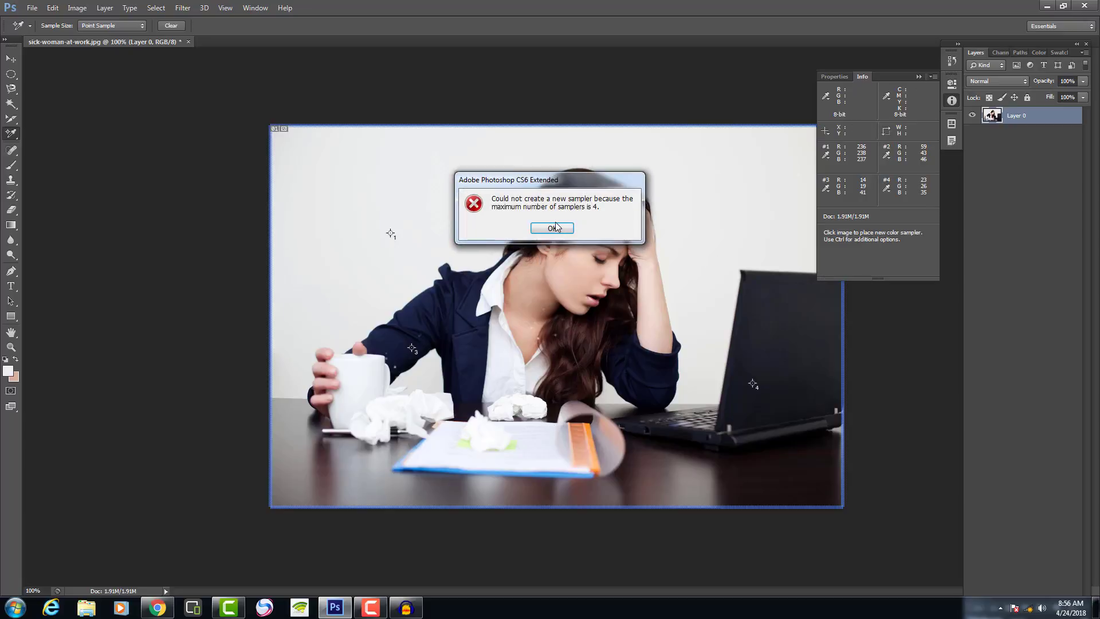
{"action": "left_click", "coordinate": [552, 225]}
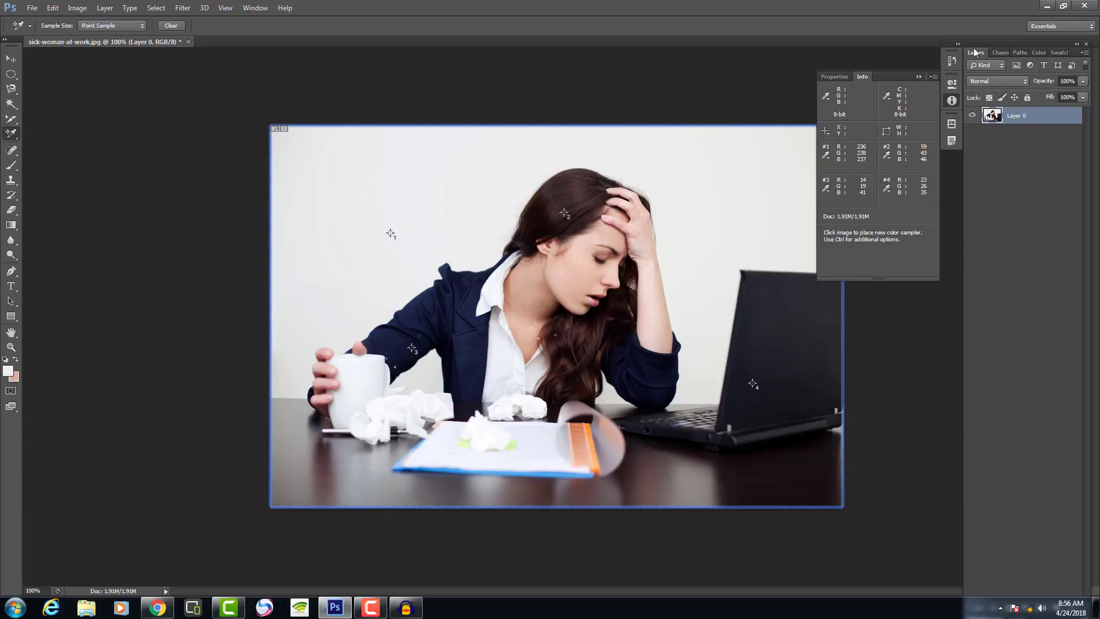
Step: Collapse the Info panel and measure the distance from the wall to the woman's hair with the Ruler Tool
{"action": "left_click", "coordinate": [918, 76]}
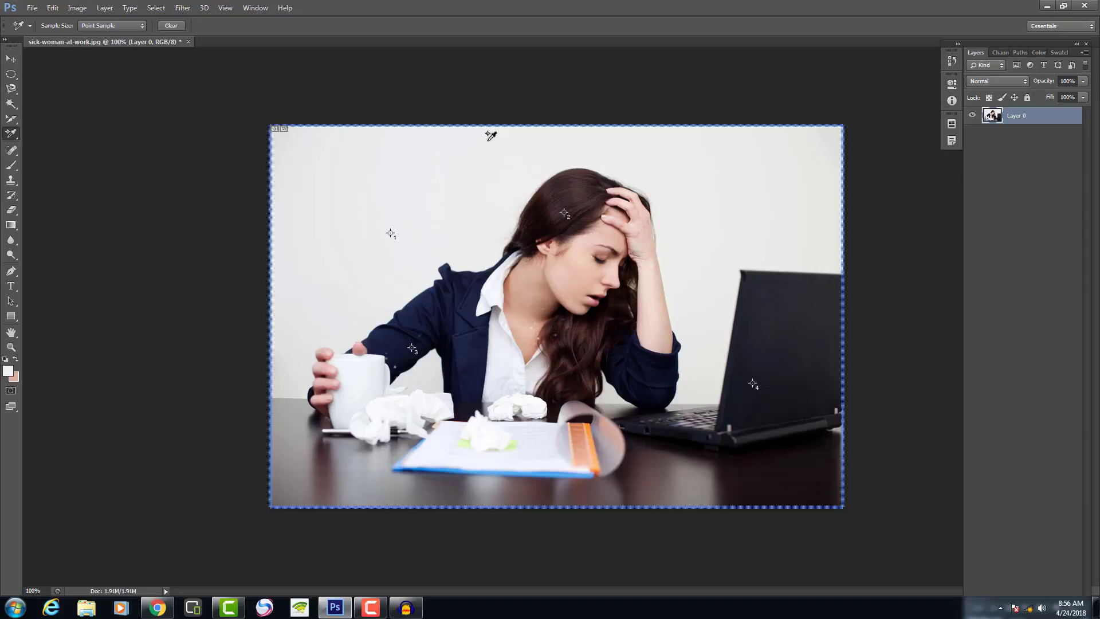
{"action": "right_click", "coordinate": [12, 135]}
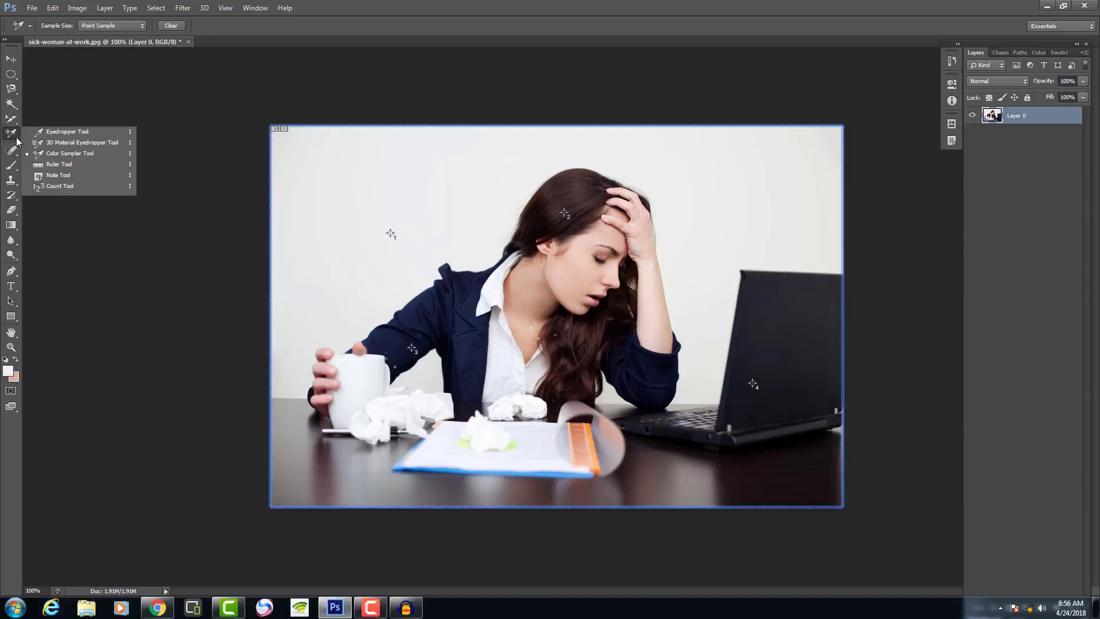
{"action": "left_click", "coordinate": [59, 165]}
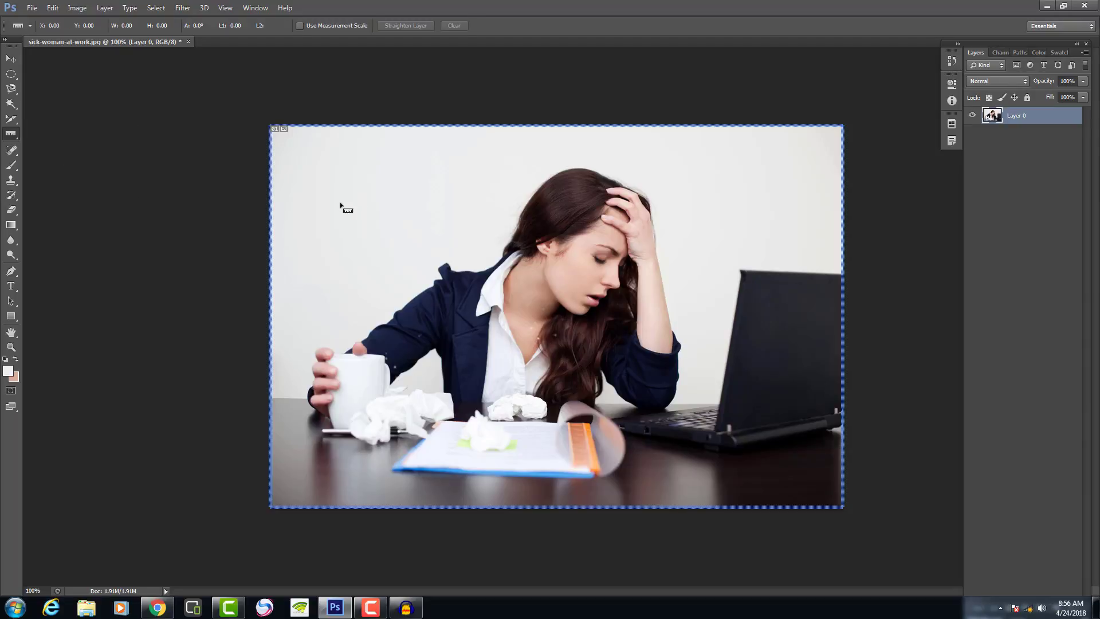
{"action": "left_click_drag", "start_coordinate": [342, 202], "coordinate": [565, 229]}
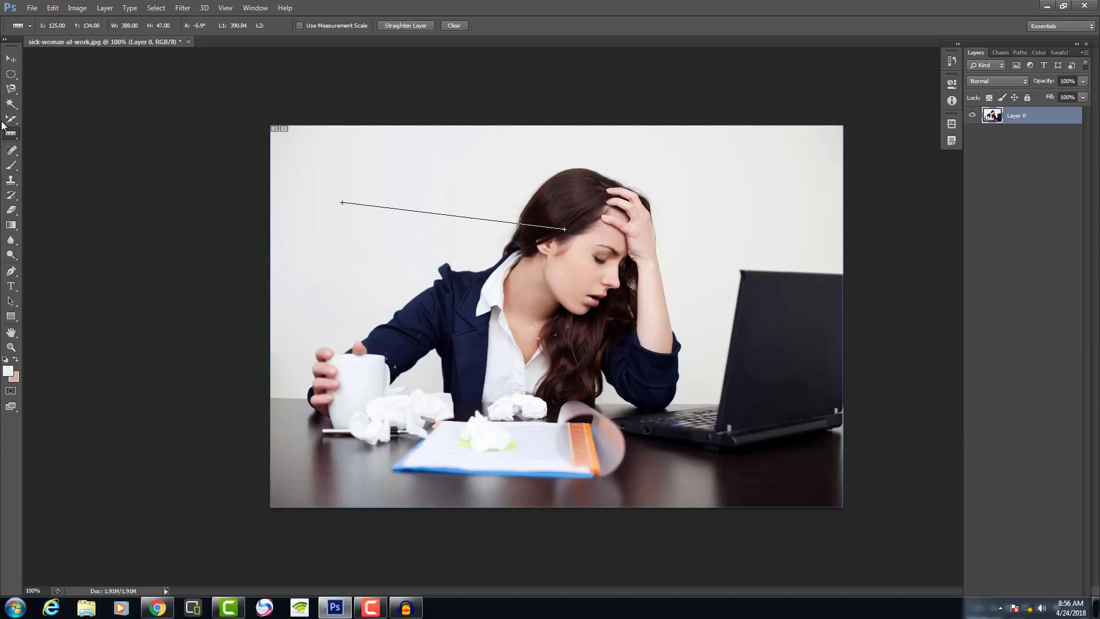
Step: Place two empty yellow notes on the wall beside the woman with the Note Tool
{"action": "right_click", "coordinate": [9, 138]}
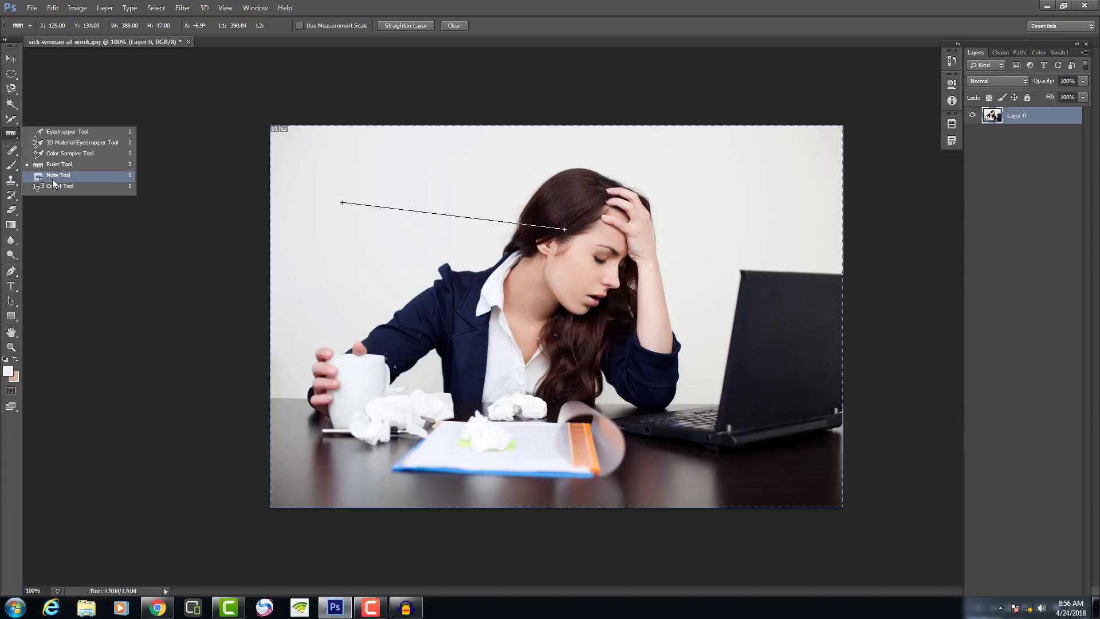
{"action": "left_click", "coordinate": [53, 181]}
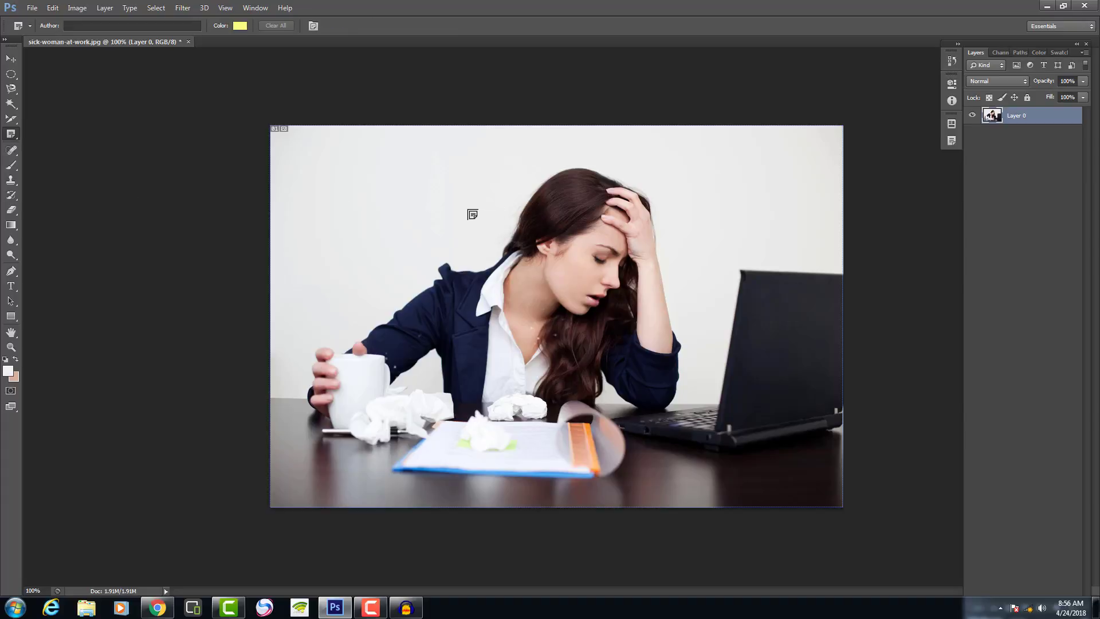
{"action": "left_click", "coordinate": [383, 221]}
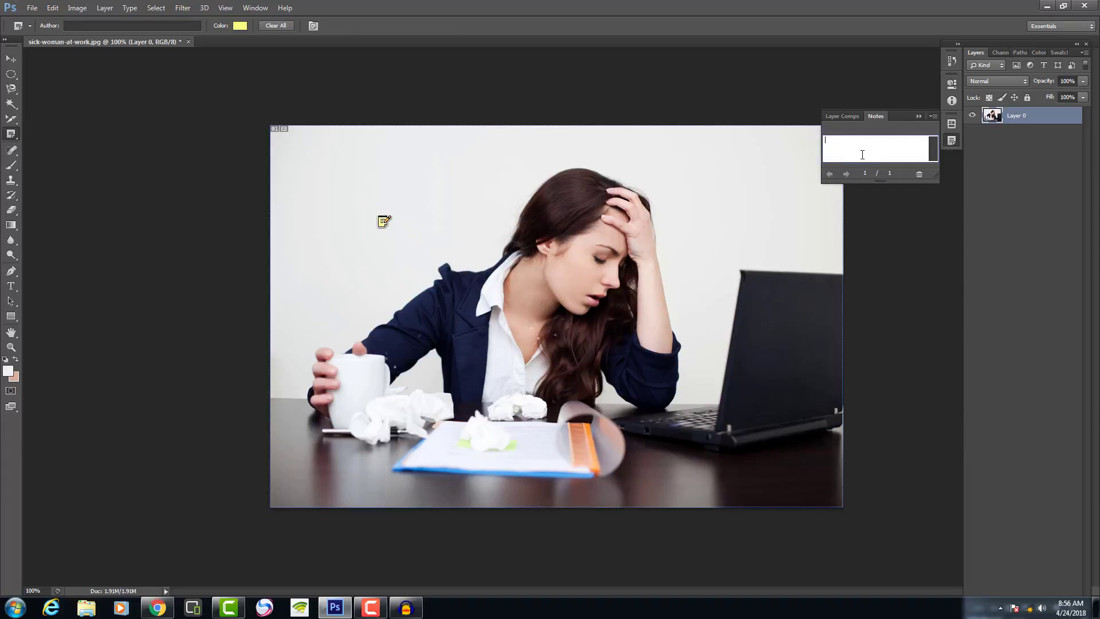
{"action": "left_click", "coordinate": [383, 220]}
{"action": "left_click", "coordinate": [850, 147]}
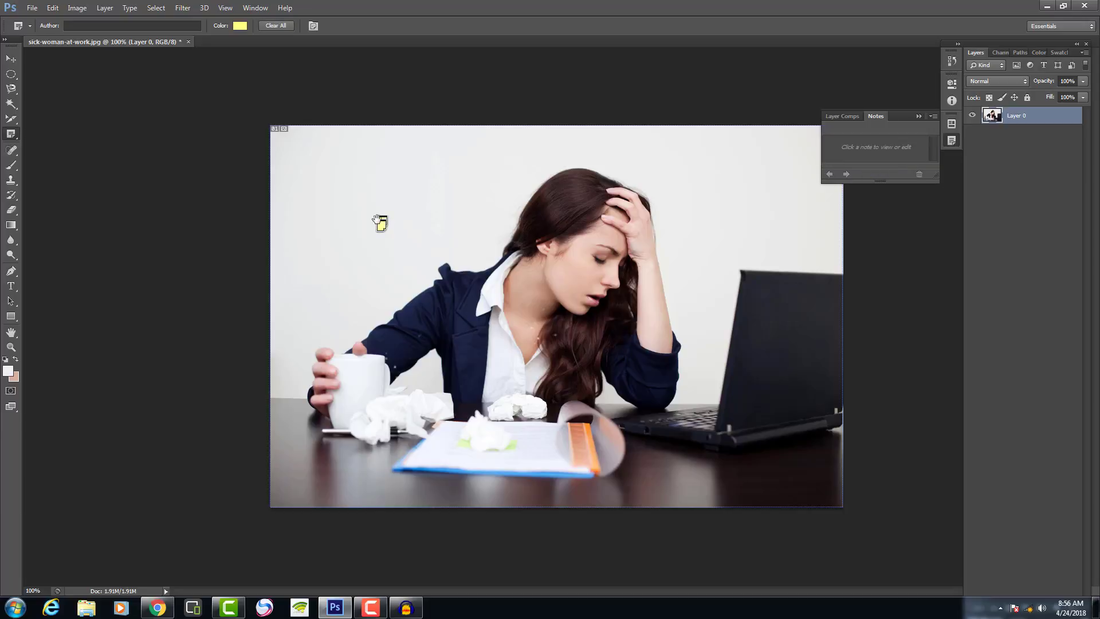
{"action": "left_click", "coordinate": [459, 216]}
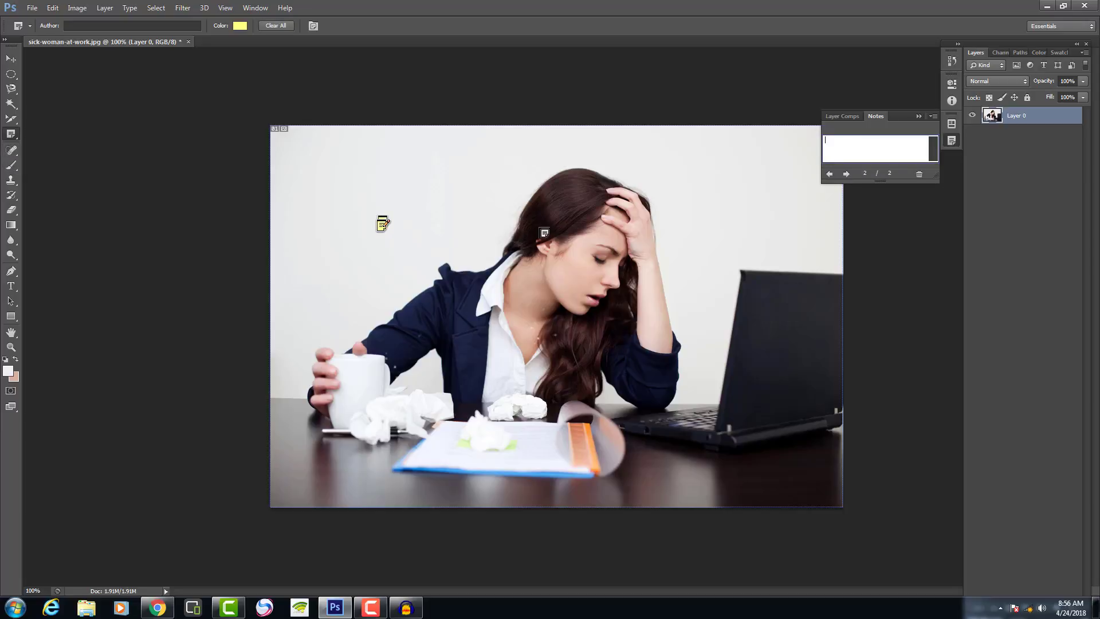
Step: Mark the mug, jacket sleeve, neck, face, laptop, folder, crumpled paper, shirt, ear and raised hand with numbered markers using the Count Tool
{"action": "right_click", "coordinate": [10, 138]}
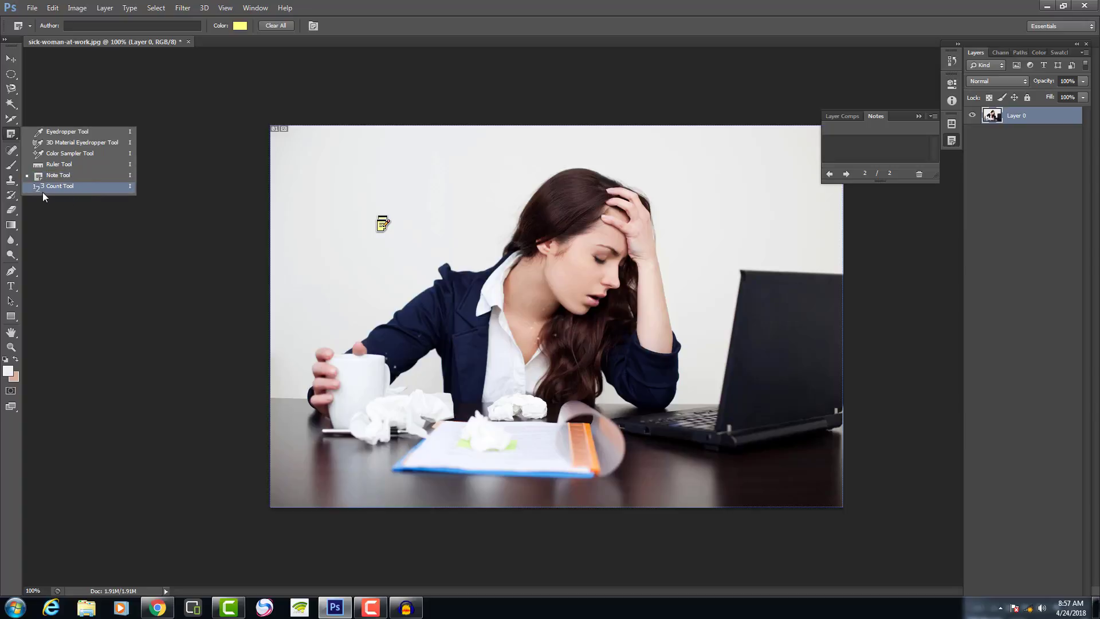
{"action": "left_click", "coordinate": [71, 189]}
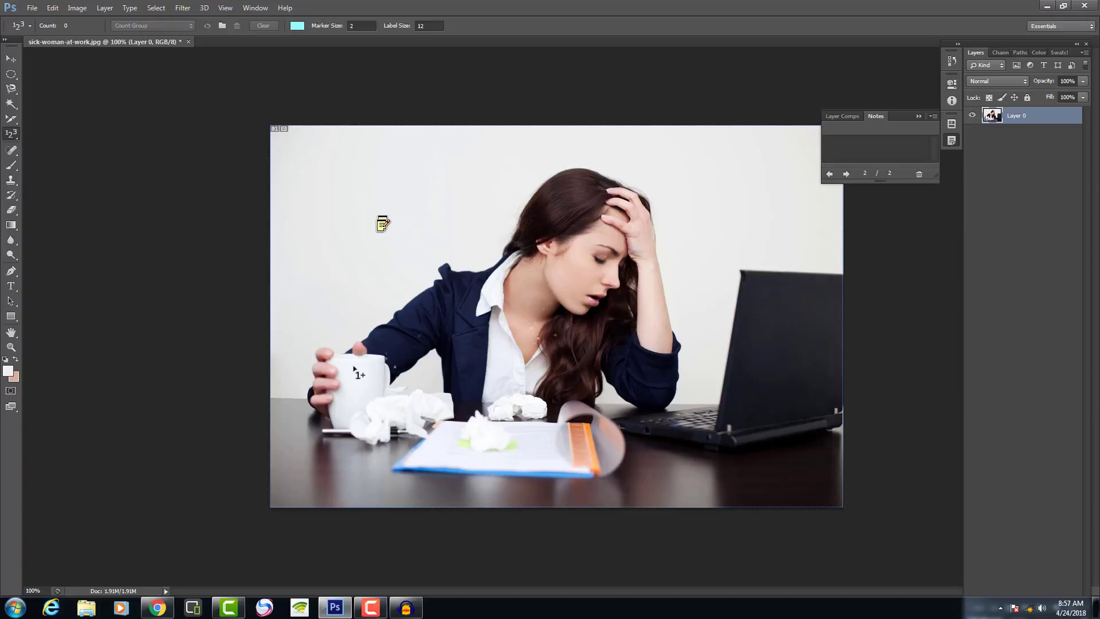
{"action": "left_click", "coordinate": [329, 360]}
{"action": "left_click", "coordinate": [438, 325]}
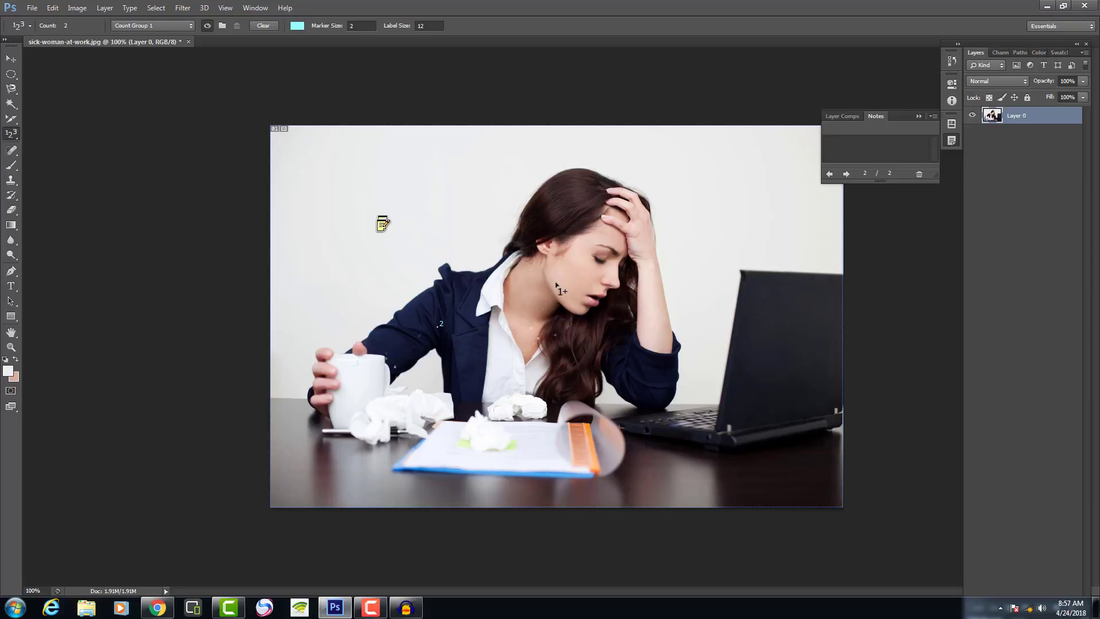
{"action": "left_click", "coordinate": [521, 289]}
{"action": "left_click", "coordinate": [601, 258]}
{"action": "left_click", "coordinate": [765, 329]}
{"action": "left_click", "coordinate": [663, 422]}
{"action": "left_click", "coordinate": [570, 442]}
{"action": "left_click", "coordinate": [495, 440]}
{"action": "left_click", "coordinate": [494, 365]}
{"action": "left_click", "coordinate": [522, 335]}
{"action": "left_click", "coordinate": [555, 250]}
{"action": "left_click", "coordinate": [630, 220]}
{"action": "left_click", "coordinate": [12, 154]}
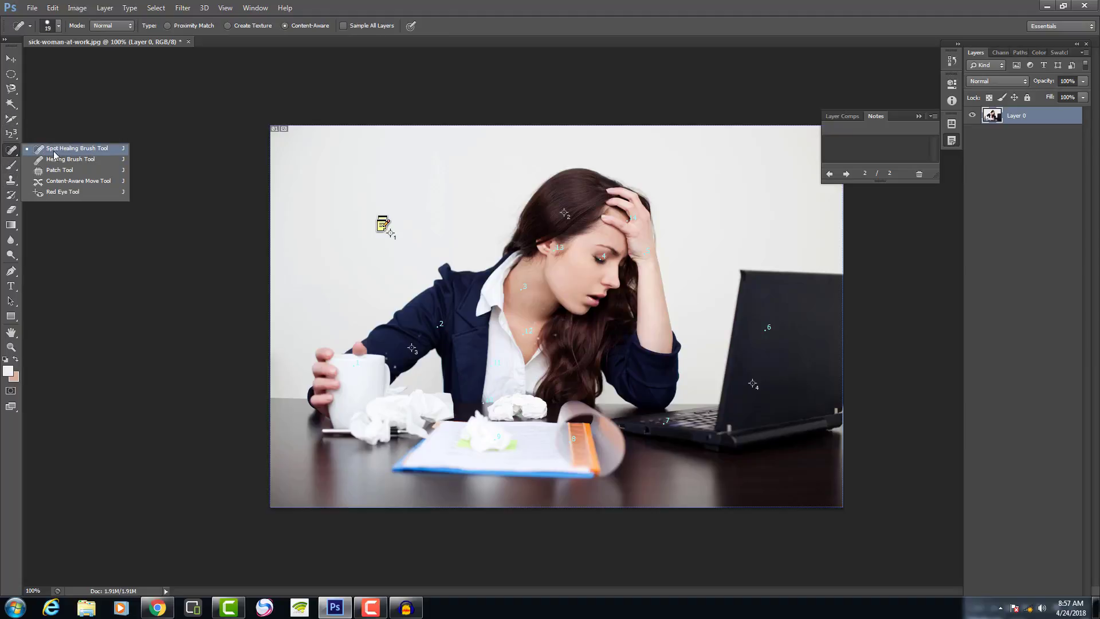
{"action": "right_click", "coordinate": [136, 124]}
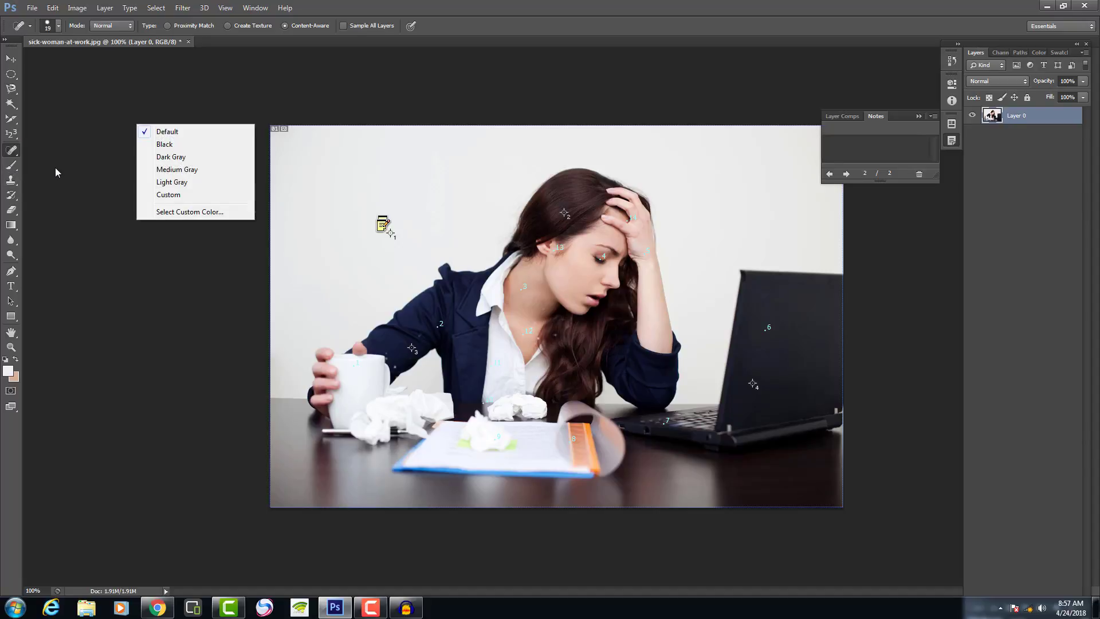
Step: Dab light spots over the woman's cheek and forehead with the Brush Tool, using a 30 px brush preset
{"action": "left_click", "coordinate": [13, 167]}
{"action": "right_click", "coordinate": [13, 167]}
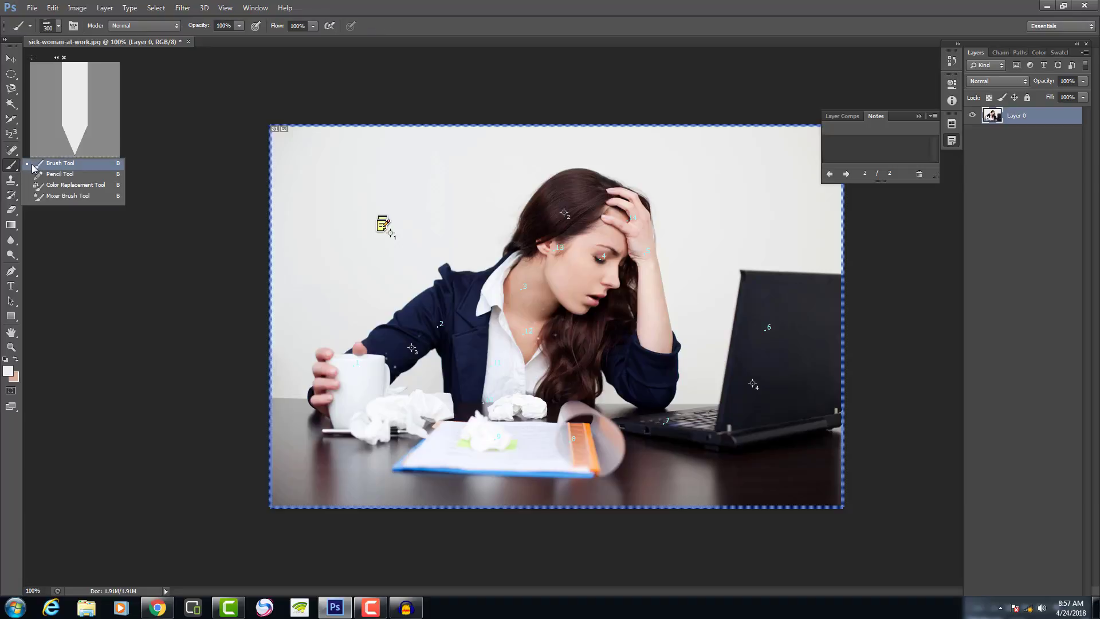
{"action": "left_click", "coordinate": [12, 169]}
{"action": "right_click", "coordinate": [14, 168]}
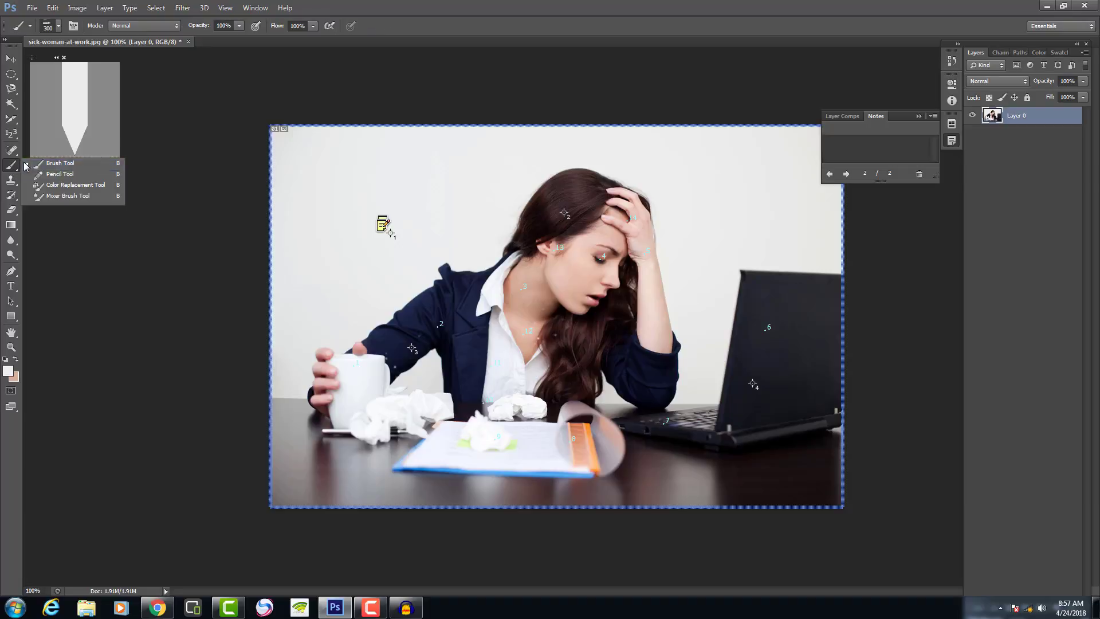
{"action": "left_click", "coordinate": [37, 163]}
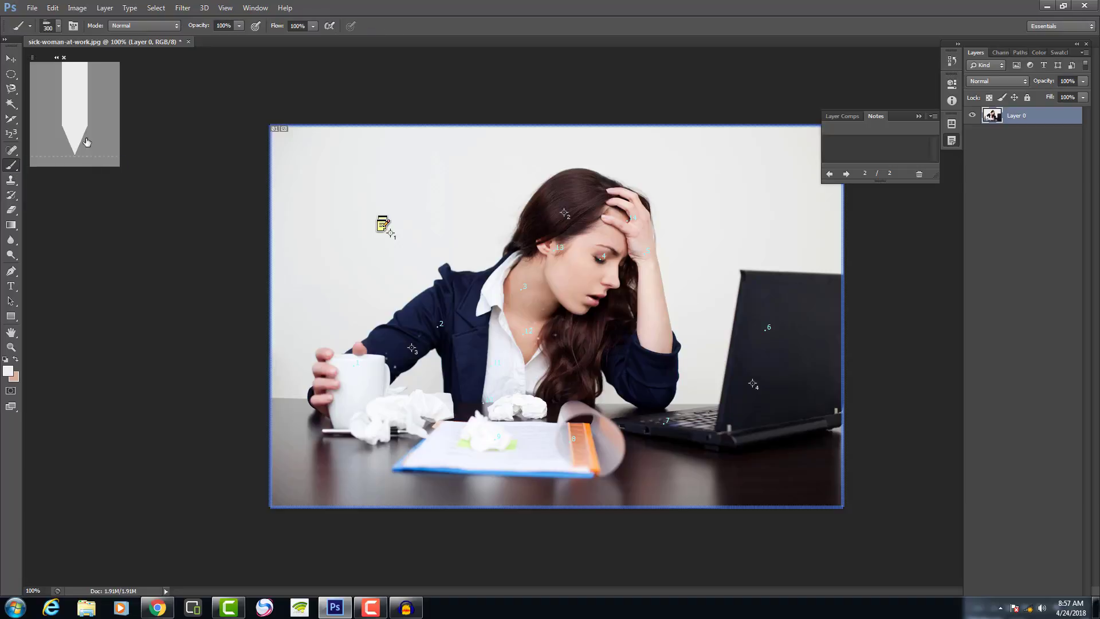
{"action": "left_click", "coordinate": [59, 26]}
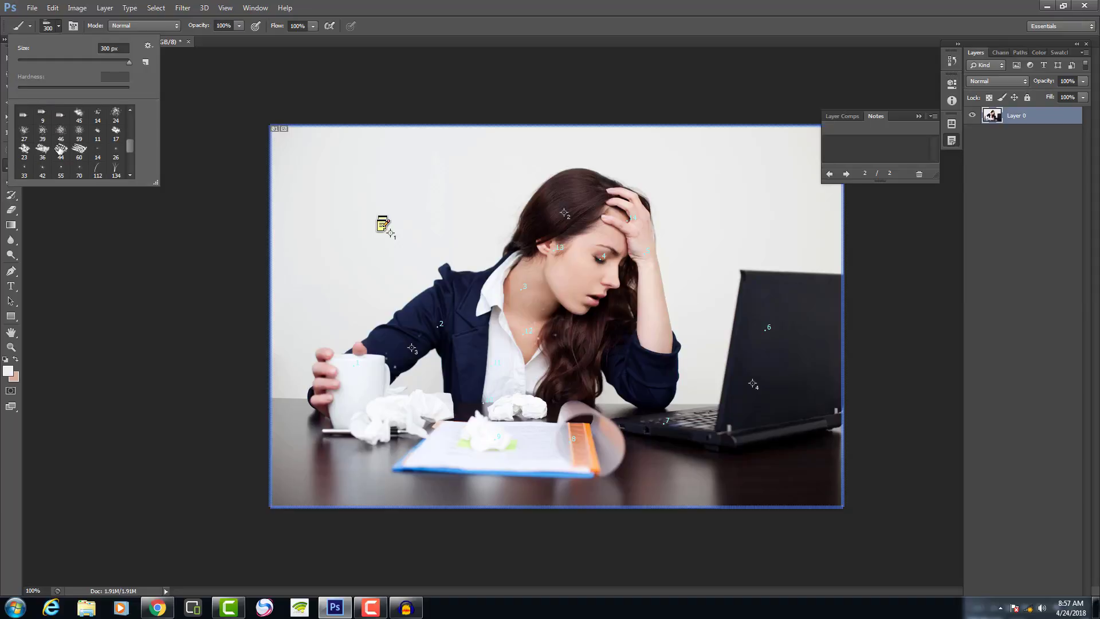
{"action": "double_click", "coordinate": [60, 154]}
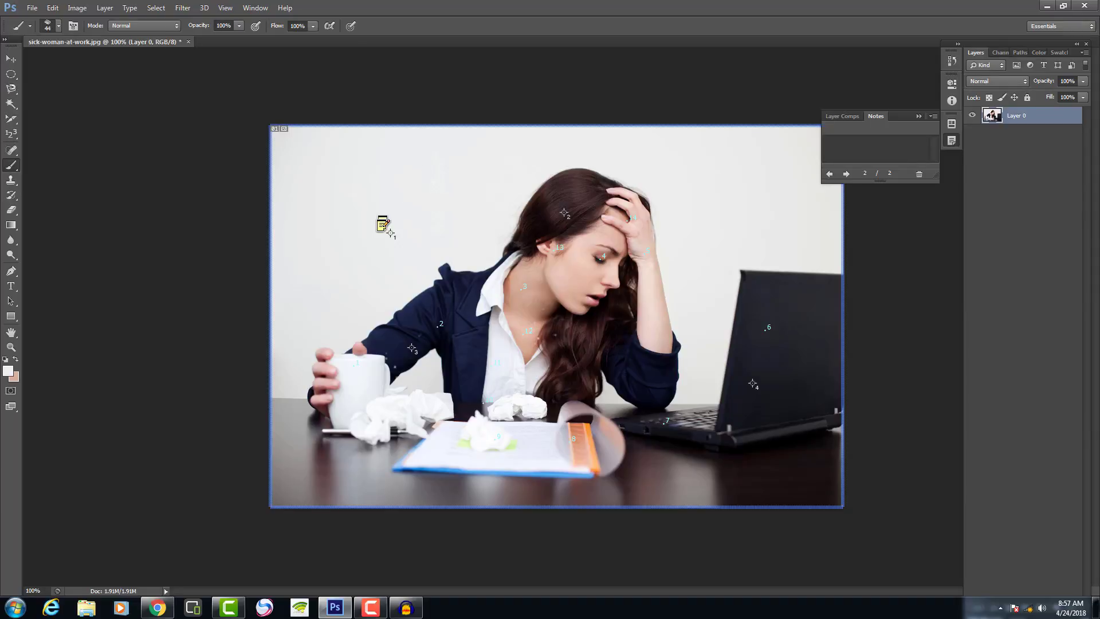
{"action": "left_click", "coordinate": [58, 26]}
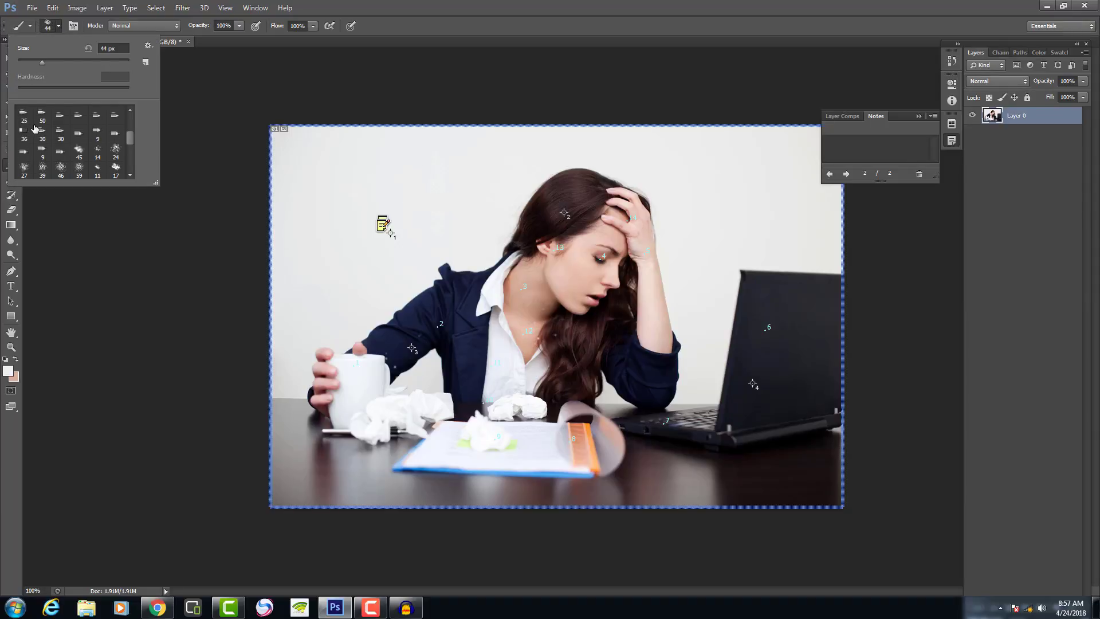
{"action": "double_click", "coordinate": [46, 134]}
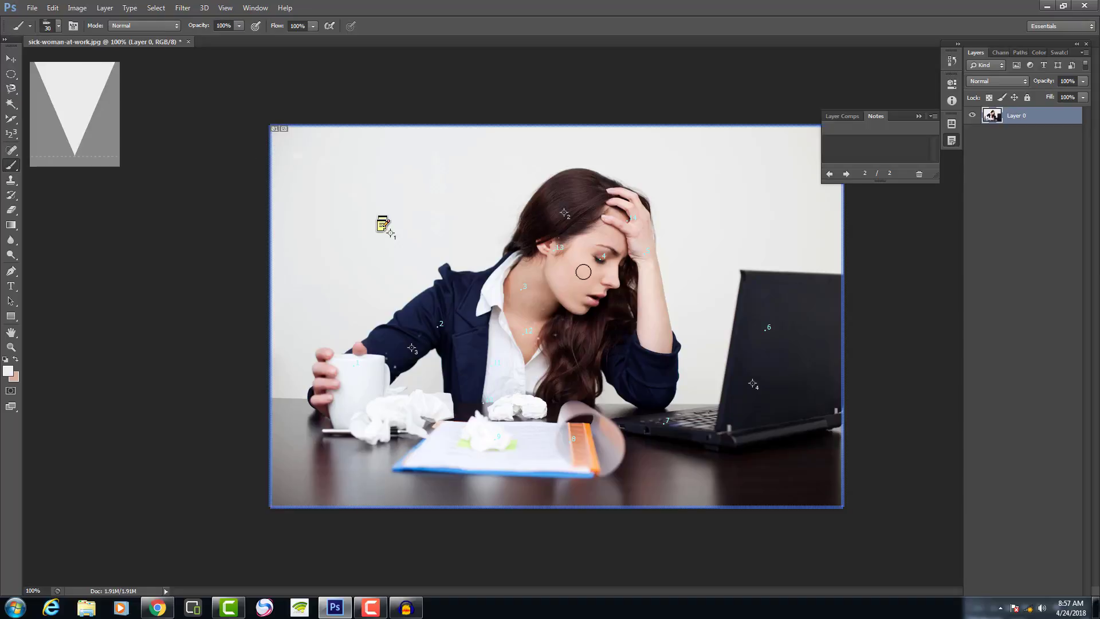
{"action": "mouse_move", "coordinate": [585, 265]}
{"action": "left_mouse_down"}
{"action": "mouse_move", "coordinate": [590, 235]}
{"action": "mouse_move", "coordinate": [572, 243]}
{"action": "left_mouse_up"}
Step: Scribble thin looping lines over the woman's jaw, neck and hair with the Pencil Tool at 1 px
{"action": "right_click", "coordinate": [13, 166]}
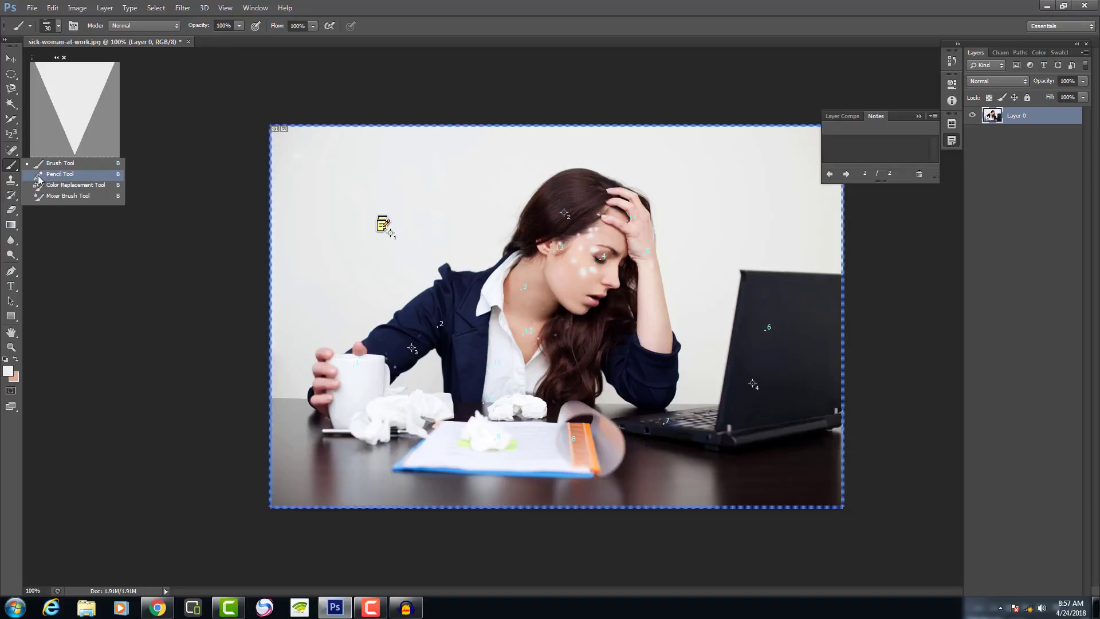
{"action": "left_click", "coordinate": [57, 174]}
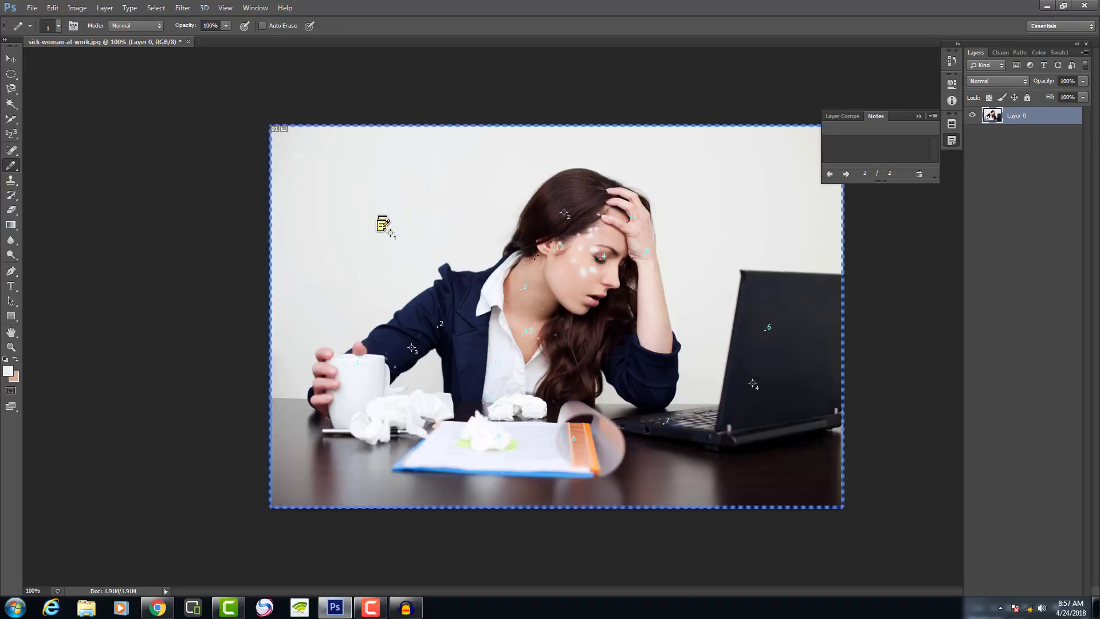
{"action": "mouse_move", "coordinate": [581, 307]}
{"action": "left_mouse_down"}
{"action": "mouse_move", "coordinate": [546, 322]}
{"action": "mouse_move", "coordinate": [553, 269]}
{"action": "mouse_move", "coordinate": [543, 306]}
{"action": "mouse_move", "coordinate": [540, 283]}
{"action": "left_mouse_up"}
Step: Recolour the woman's face and the upper part of her hair grey with the Color Replacement Tool
{"action": "right_click", "coordinate": [12, 167]}
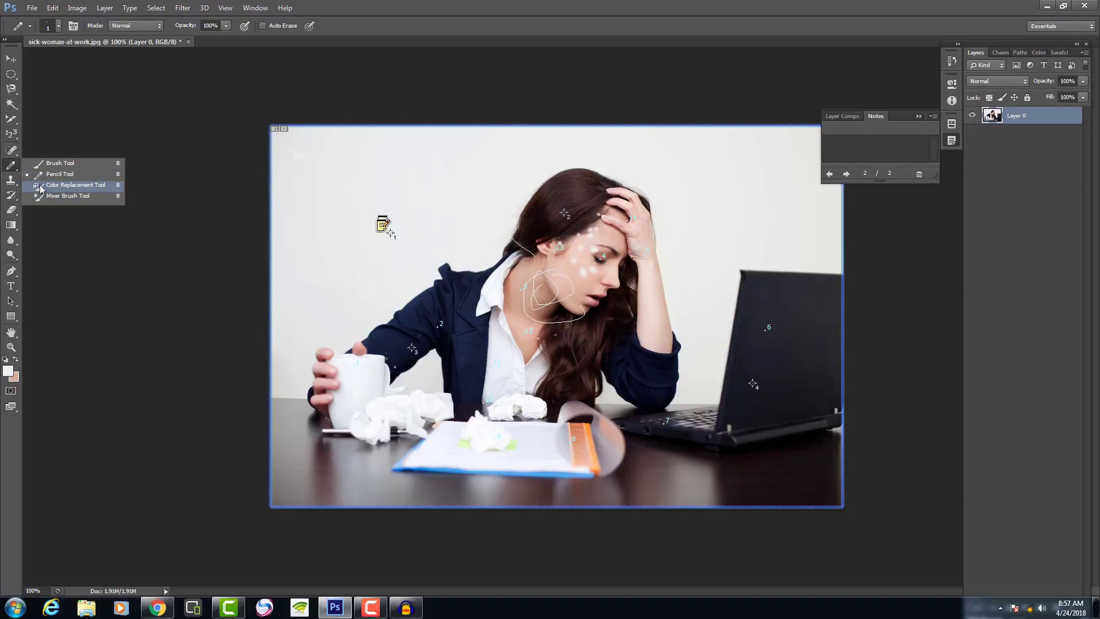
{"action": "left_click", "coordinate": [48, 185]}
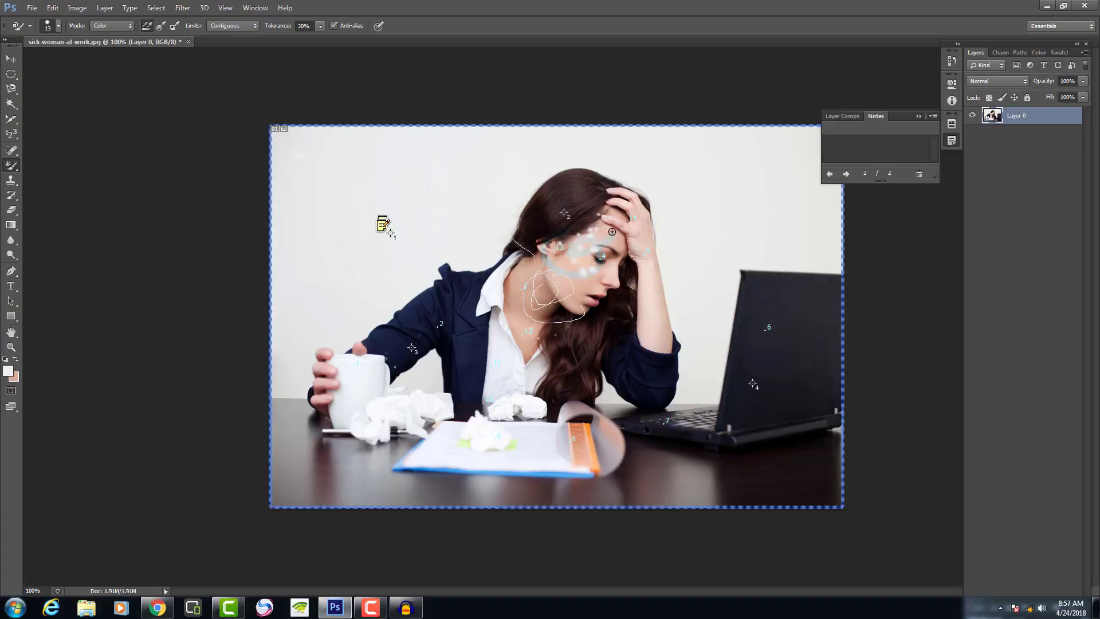
{"action": "mouse_move", "coordinate": [612, 231]}
{"action": "left_mouse_down"}
{"action": "mouse_move", "coordinate": [556, 247]}
{"action": "mouse_move", "coordinate": [529, 279]}
{"action": "mouse_move", "coordinate": [610, 264]}
{"action": "mouse_move", "coordinate": [576, 276]}
{"action": "mouse_move", "coordinate": [578, 292]}
{"action": "mouse_move", "coordinate": [538, 264]}
{"action": "mouse_move", "coordinate": [578, 293]}
{"action": "left_mouse_up"}
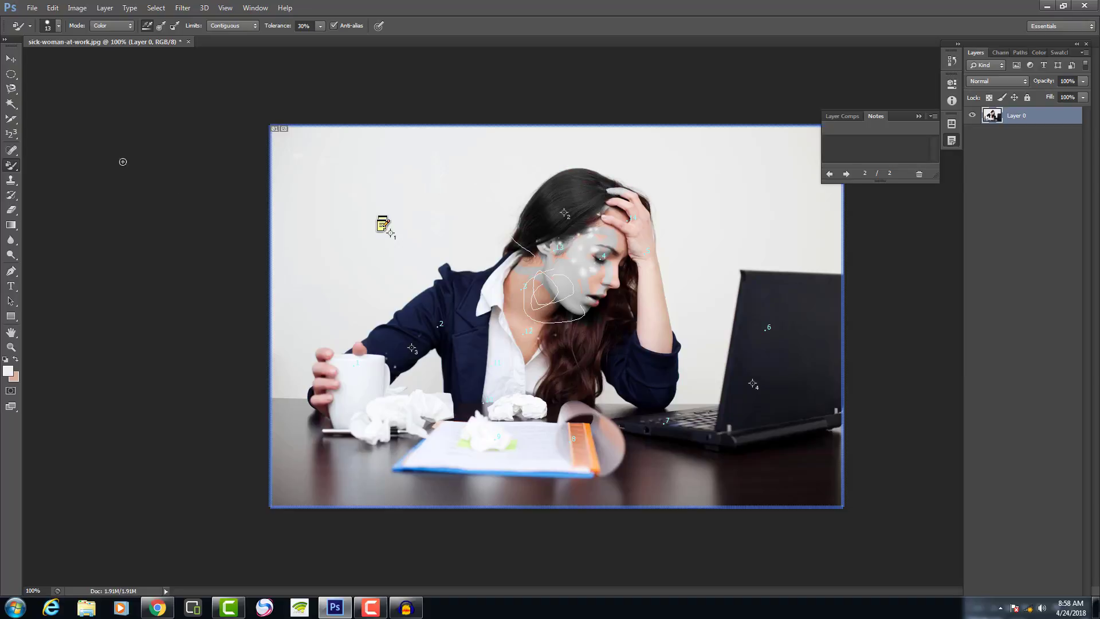
Step: Smear the shirt collar across the jacket shoulder, the eye area and the pen on the desk with the Mixer Brush Tool
{"action": "left_click", "coordinate": [10, 168]}
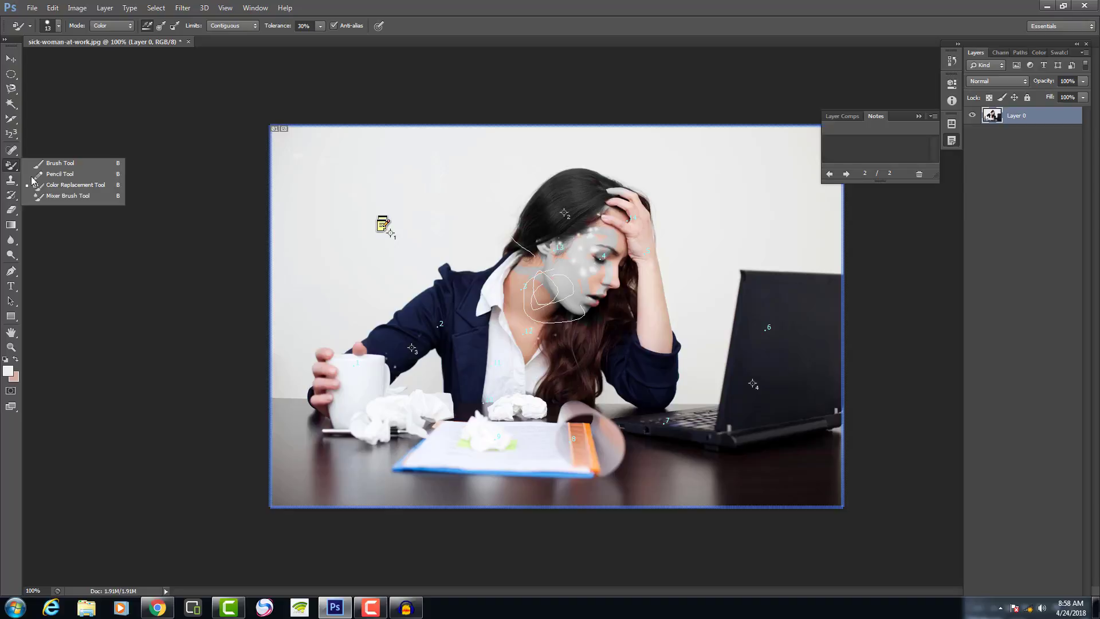
{"action": "left_click", "coordinate": [62, 195]}
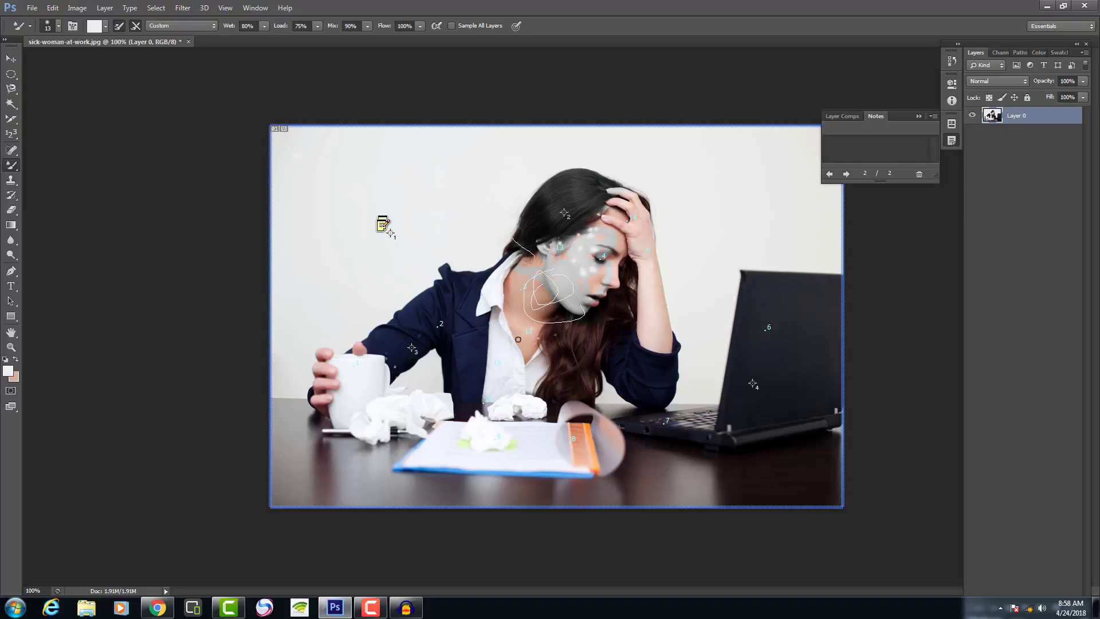
{"action": "mouse_move", "coordinate": [496, 341]}
{"action": "left_mouse_down"}
{"action": "mouse_move", "coordinate": [498, 293]}
{"action": "mouse_move", "coordinate": [495, 337]}
{"action": "mouse_move", "coordinate": [507, 294]}
{"action": "mouse_move", "coordinate": [496, 272]}
{"action": "mouse_move", "coordinate": [499, 309]}
{"action": "mouse_move", "coordinate": [518, 271]}
{"action": "mouse_move", "coordinate": [506, 267]}
{"action": "mouse_move", "coordinate": [483, 300]}
{"action": "mouse_move", "coordinate": [494, 288]}
{"action": "mouse_move", "coordinate": [465, 300]}
{"action": "mouse_move", "coordinate": [492, 282]}
{"action": "mouse_move", "coordinate": [386, 320]}
{"action": "mouse_move", "coordinate": [435, 310]}
{"action": "mouse_move", "coordinate": [404, 332]}
{"action": "left_mouse_up"}
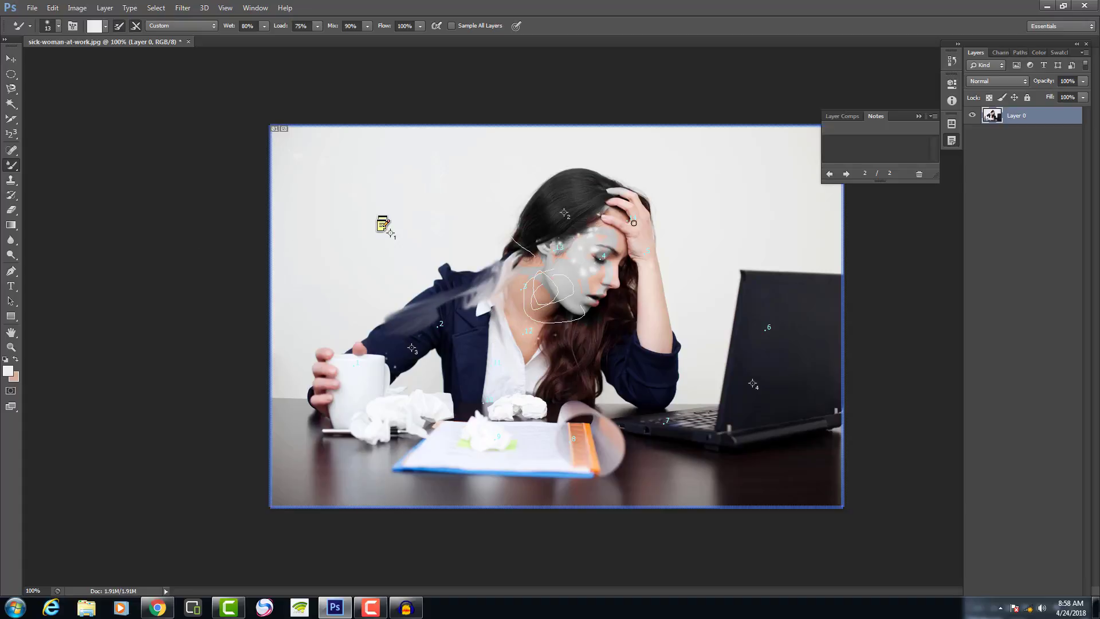
{"action": "mouse_move", "coordinate": [605, 260]}
{"action": "left_mouse_down"}
{"action": "mouse_move", "coordinate": [590, 262]}
{"action": "mouse_move", "coordinate": [607, 257]}
{"action": "mouse_move", "coordinate": [588, 247]}
{"action": "mouse_move", "coordinate": [598, 255]}
{"action": "left_mouse_up"}
{"action": "mouse_move", "coordinate": [325, 430]}
{"action": "left_mouse_down"}
{"action": "mouse_move", "coordinate": [366, 434]}
{"action": "mouse_move", "coordinate": [318, 429]}
{"action": "mouse_move", "coordinate": [353, 437]}
{"action": "mouse_move", "coordinate": [332, 443]}
{"action": "mouse_move", "coordinate": [401, 437]}
{"action": "mouse_move", "coordinate": [313, 440]}
{"action": "left_mouse_up"}
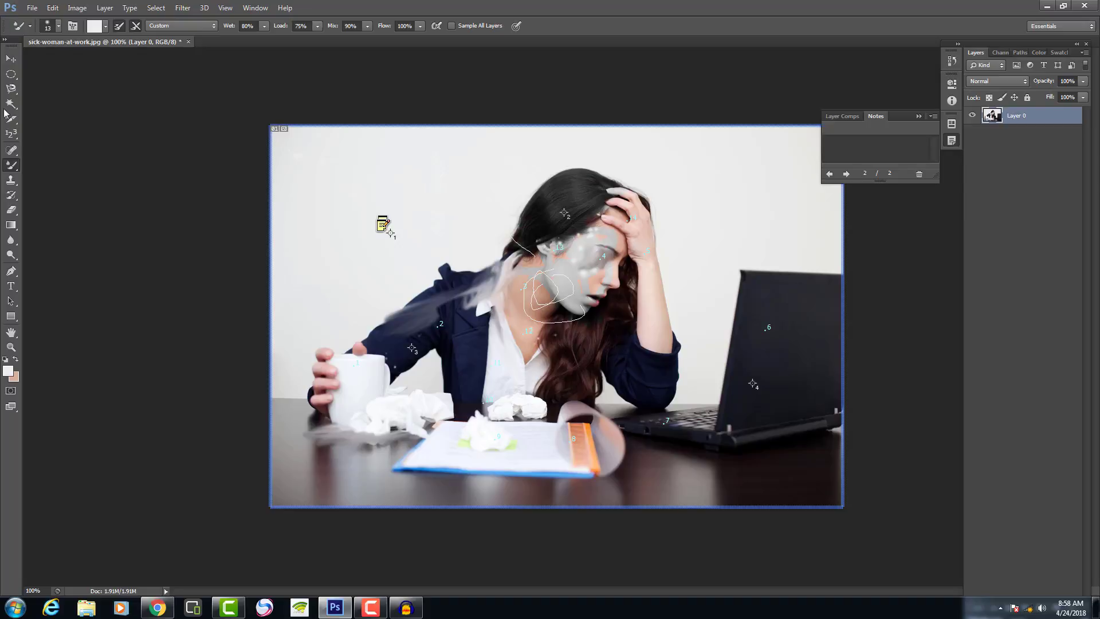
Step: Activate the Spot Healing Brush Tool
{"action": "left_click", "coordinate": [16, 150]}
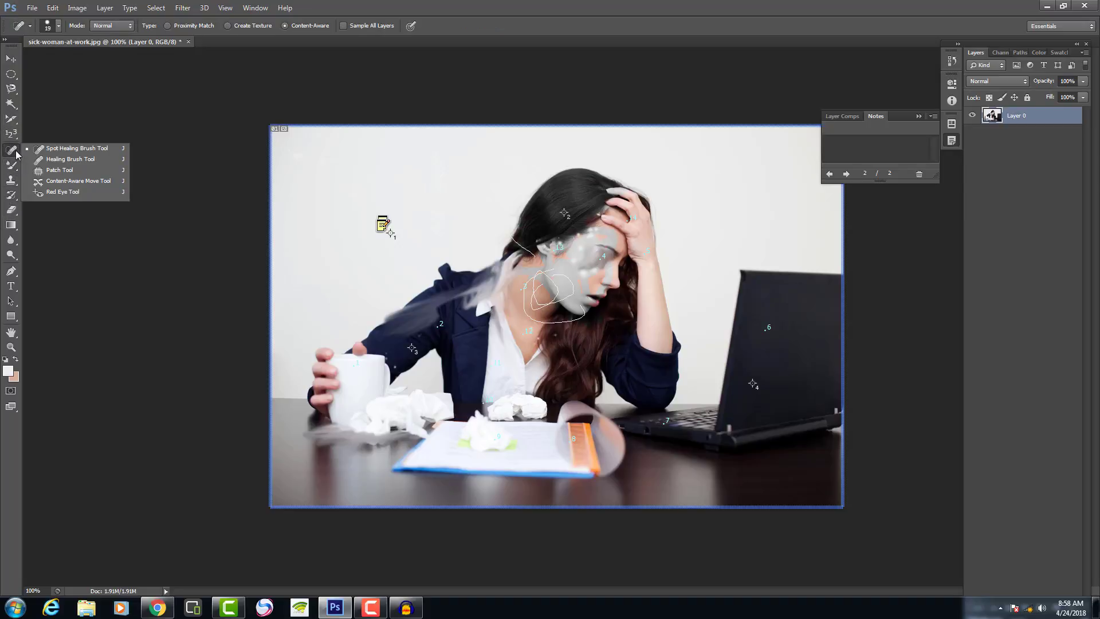
{"action": "left_click", "coordinate": [81, 255]}
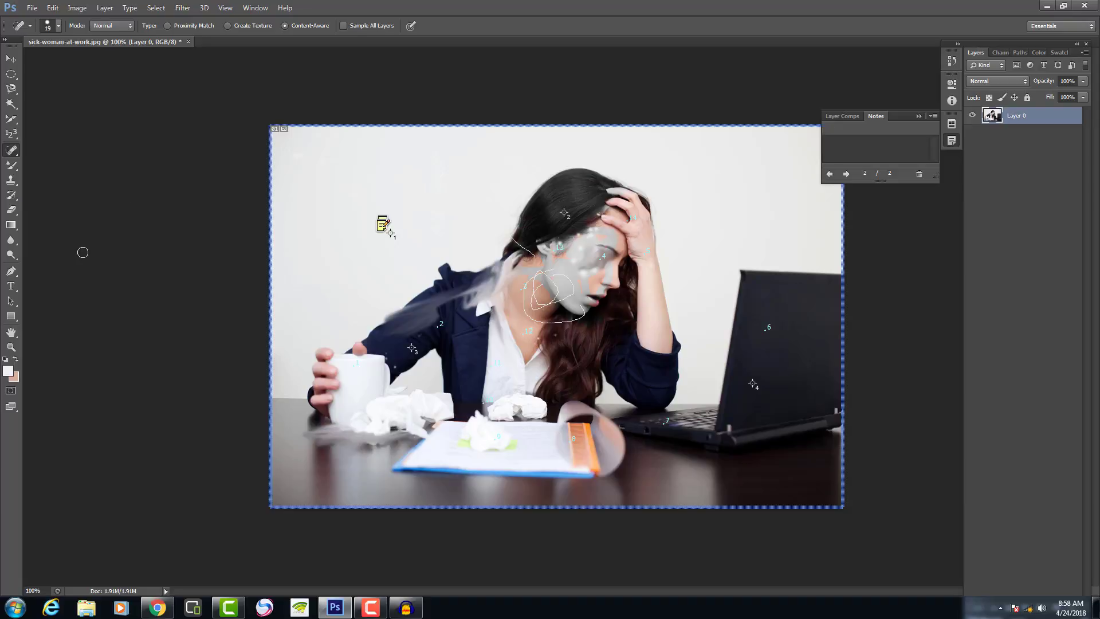